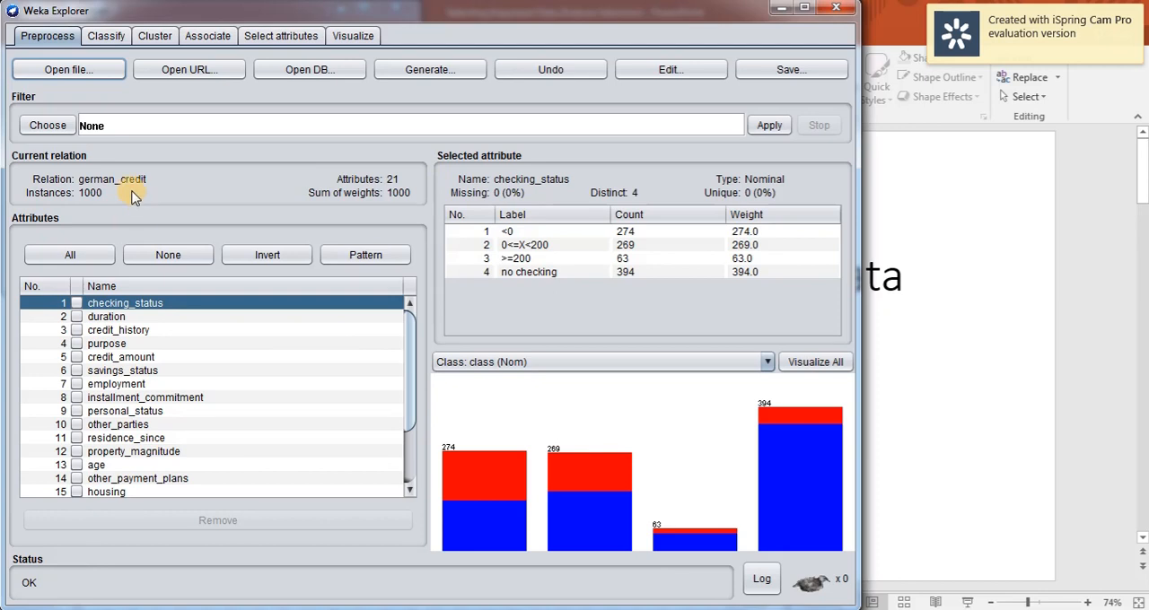
Display the value distribution of the class attribute in the german_credit dataset.
scroll(254, 464, "down", 2)
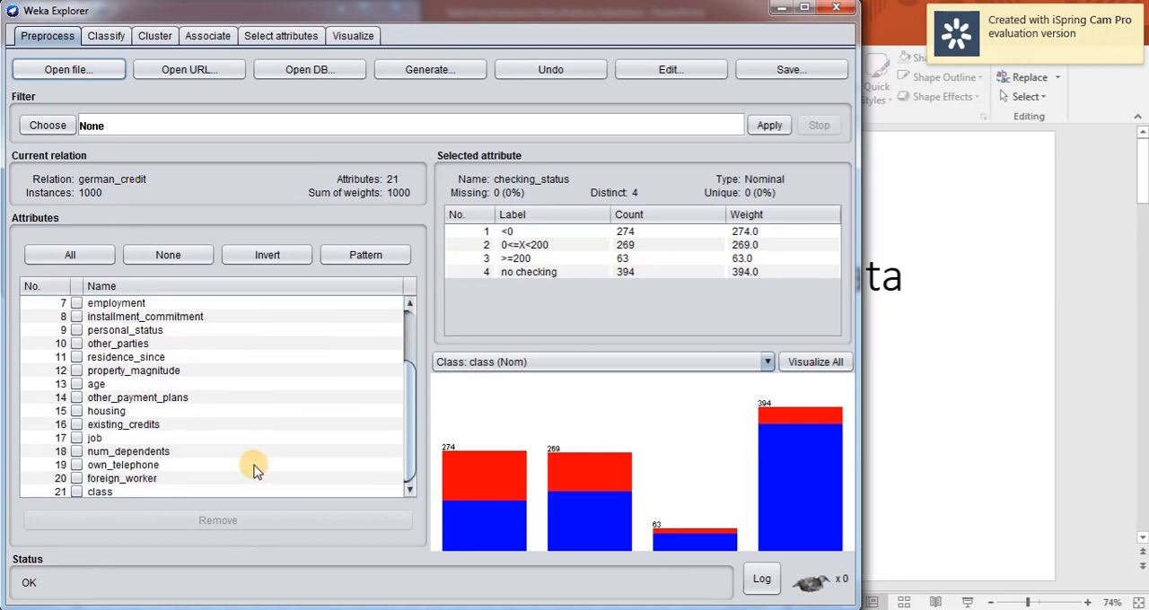
left_click(95, 492)
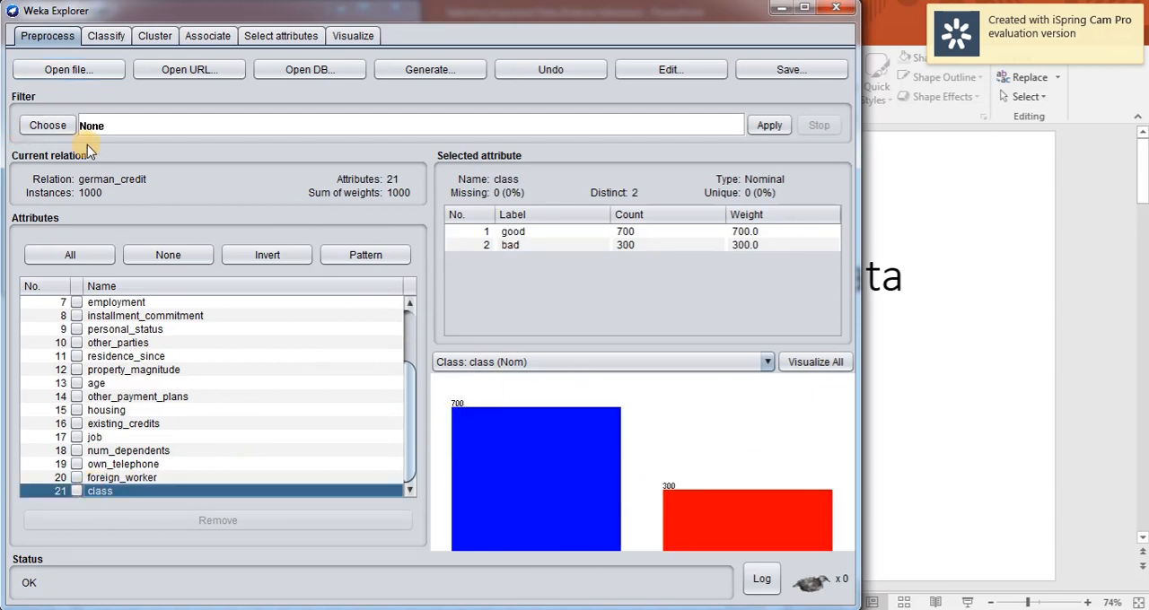
left_click(107, 37)
left_click(47, 36)
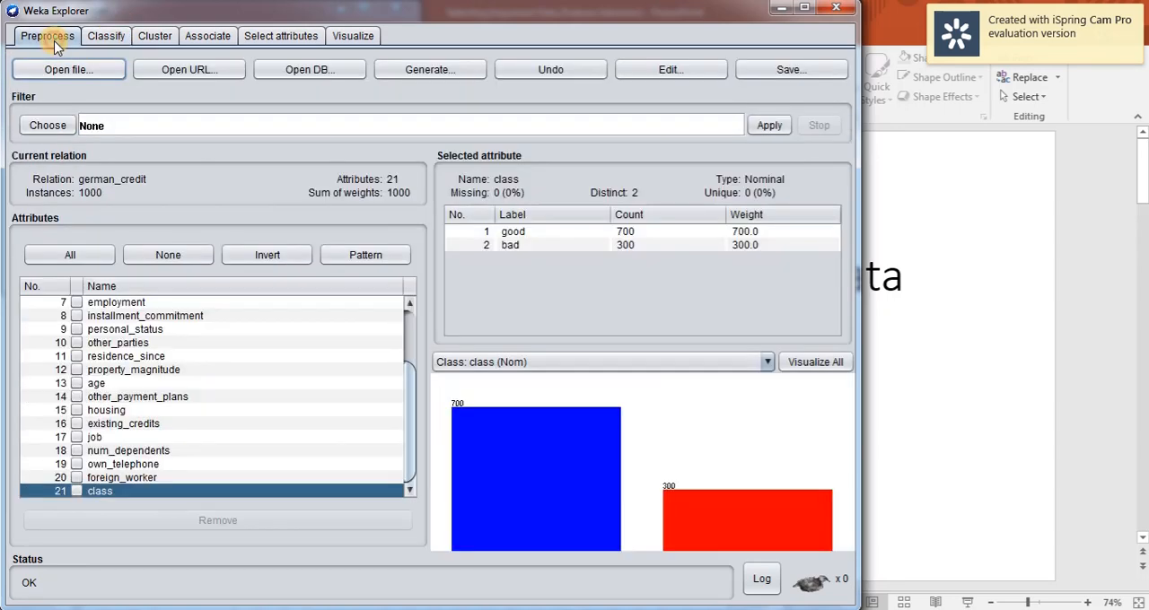
Review the latest earlier J48 run's tree size and cross-validation summary alongside the loaded dataset.
left_click(108, 40)
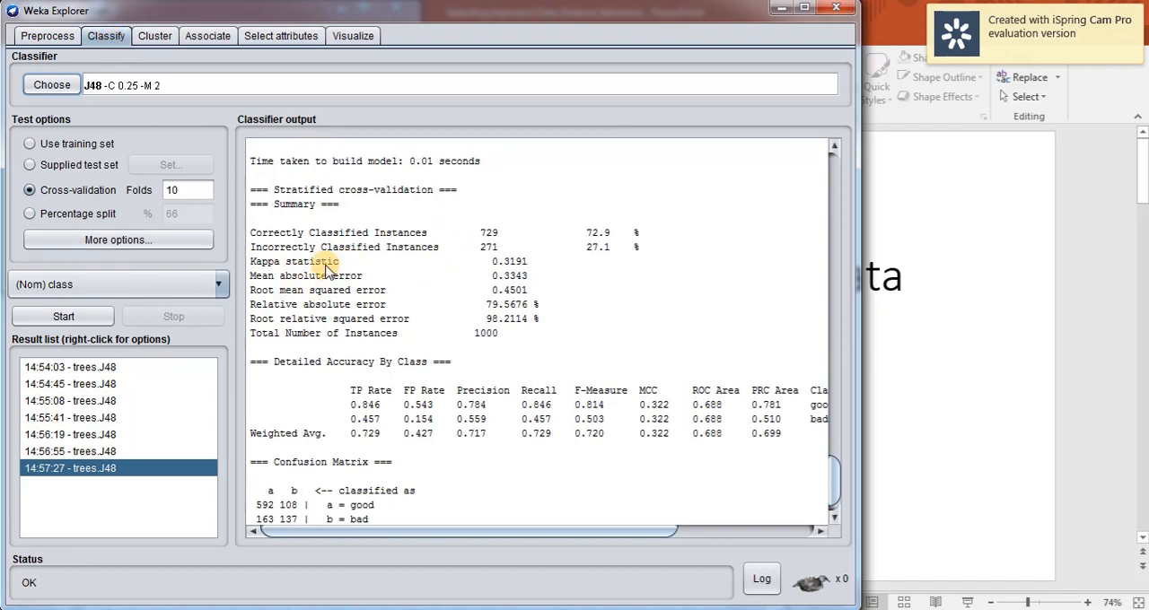
scroll(328, 270, "up", 5)
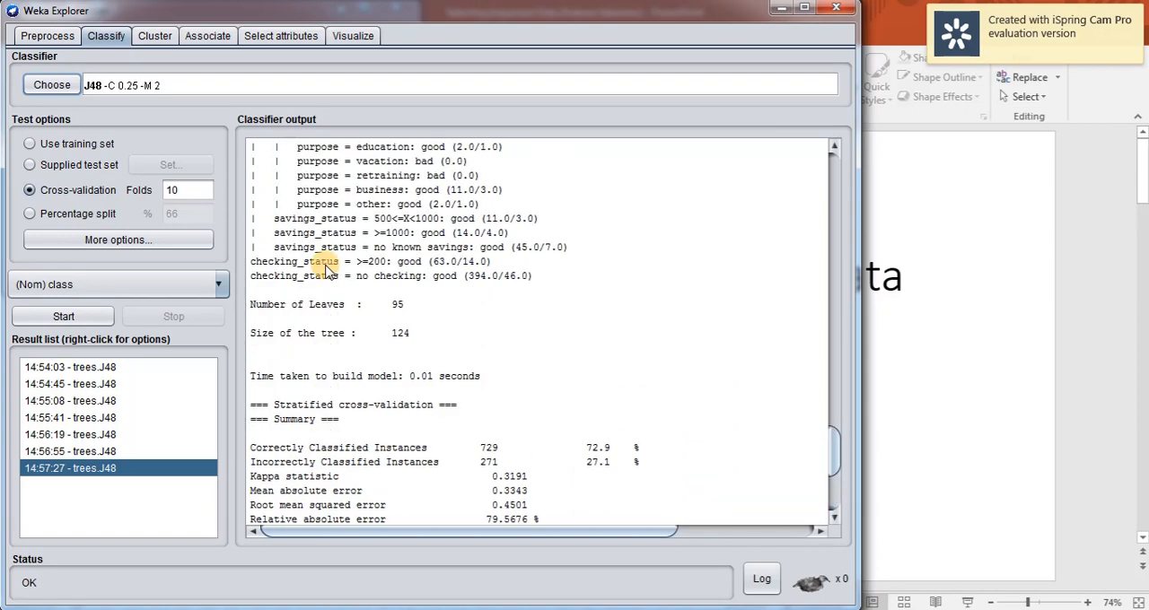
scroll(328, 270, "down", 5)
left_click(50, 37)
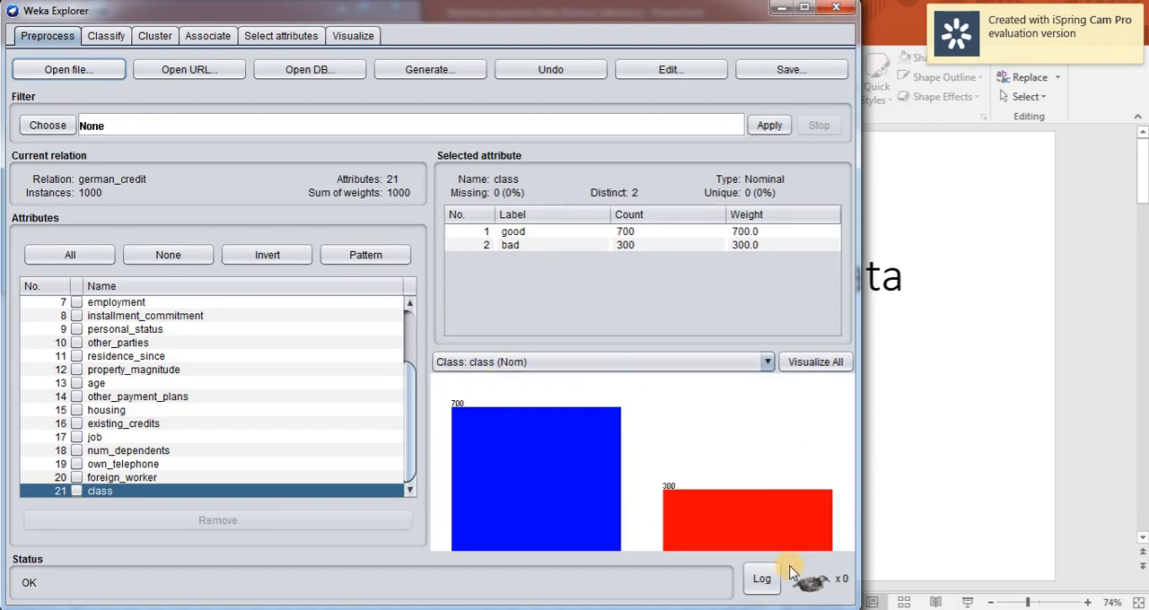
left_click(106, 40)
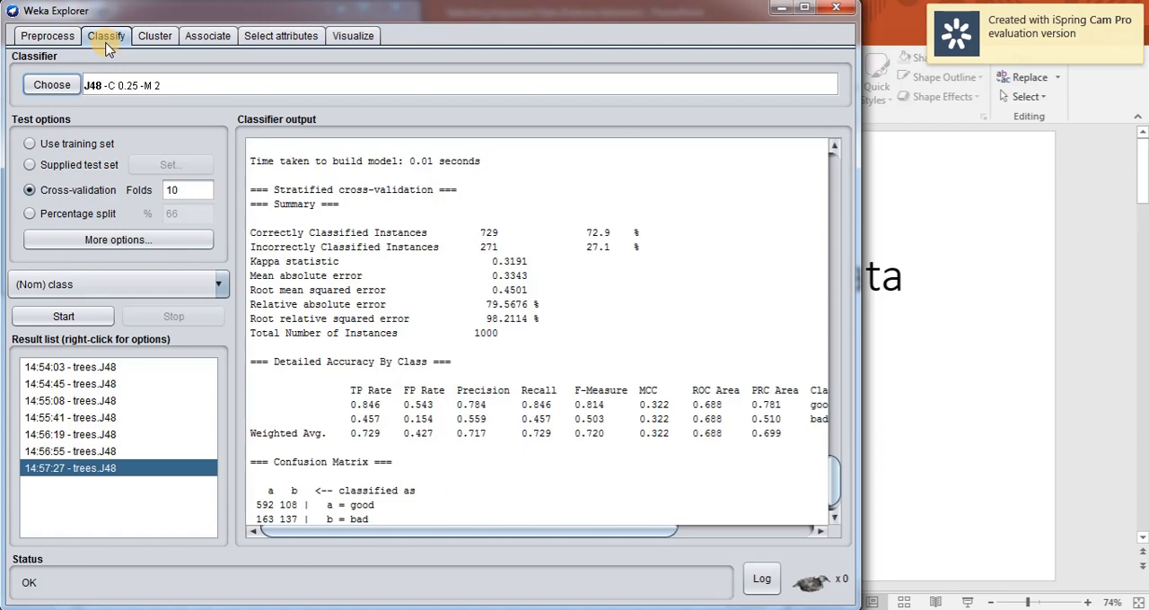
left_click(47, 36)
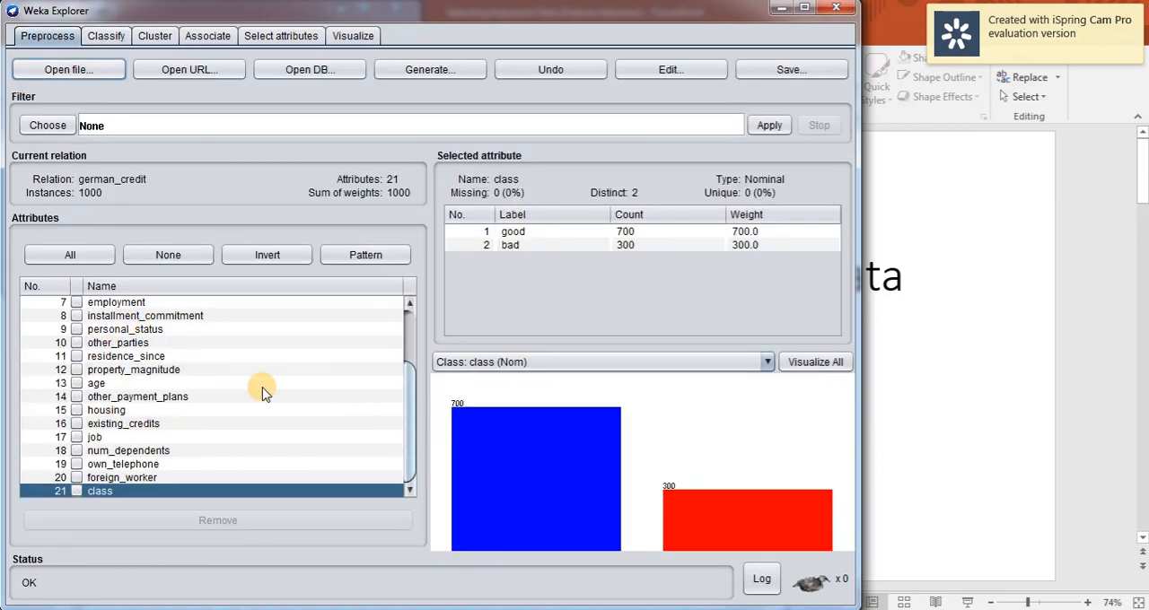
Run the J48 tree classifier on all attributes with class as the target and 10-fold cross-validation.
left_click(104, 37)
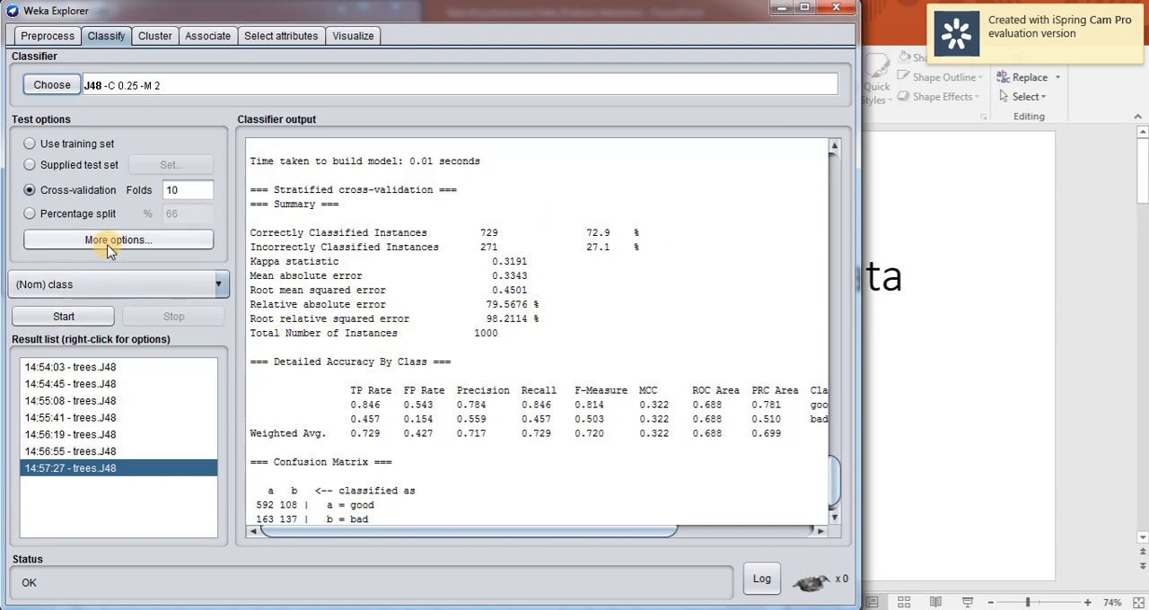
left_click(42, 97)
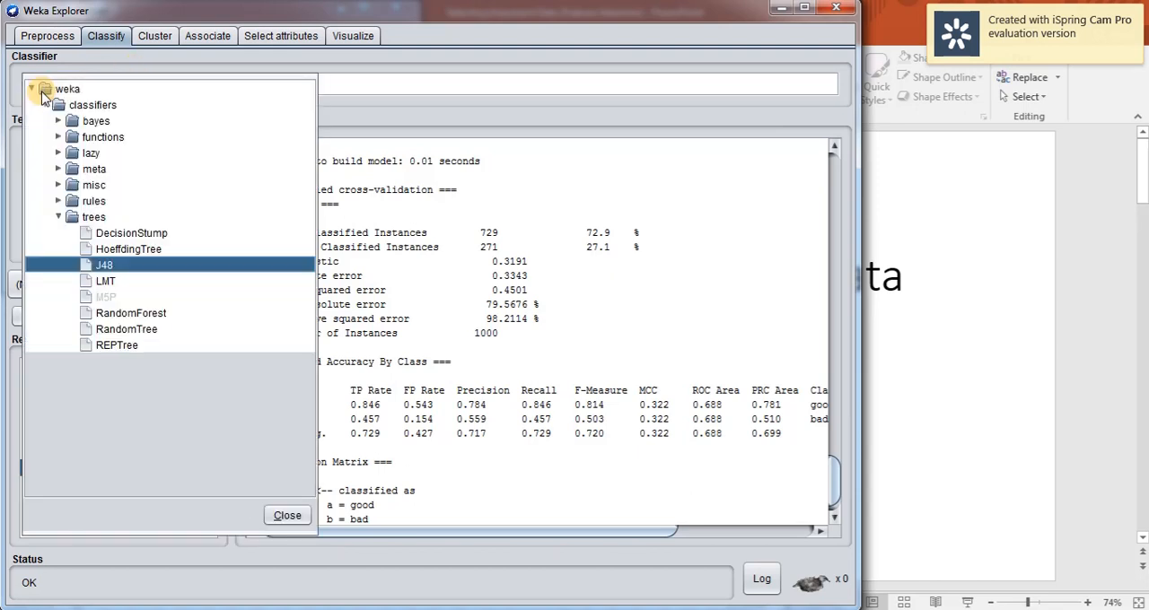
left_click(105, 263)
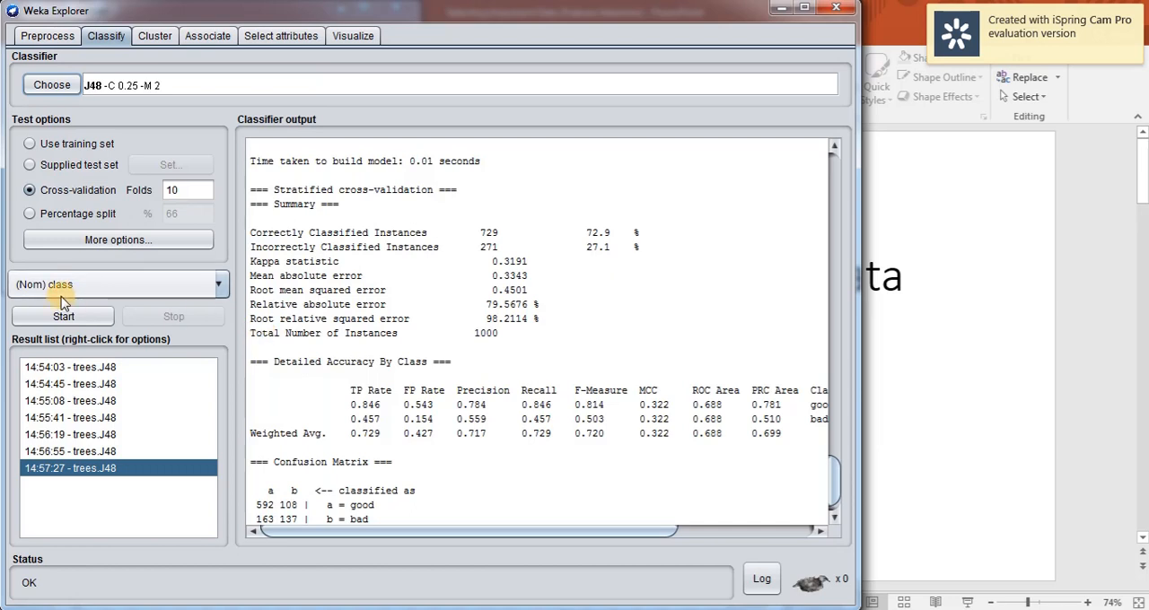
left_click(87, 284)
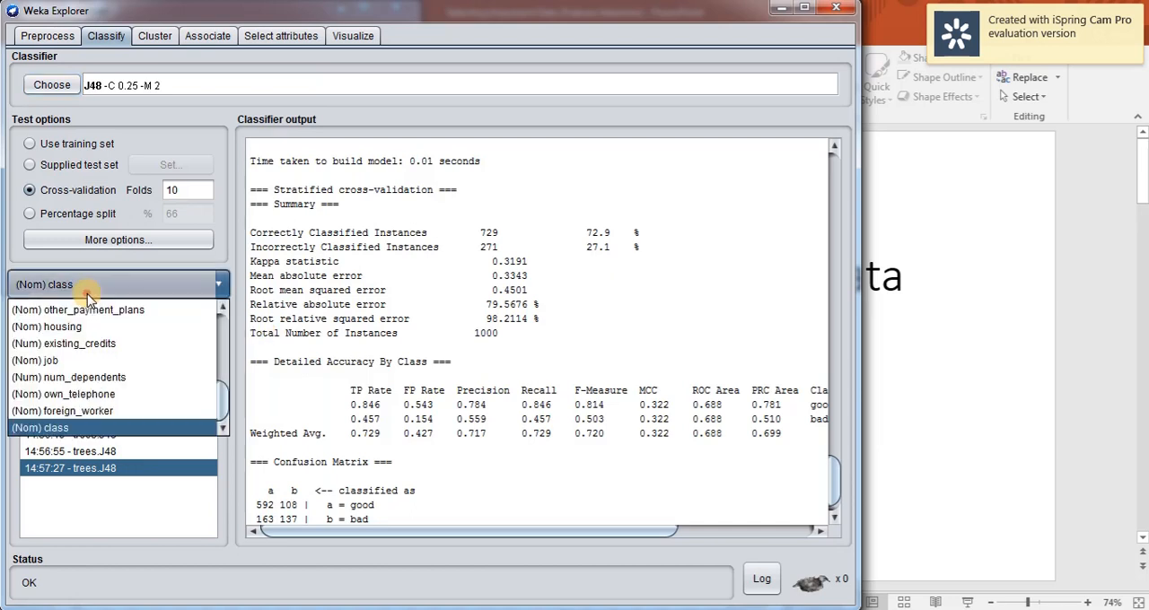
left_click(87, 285)
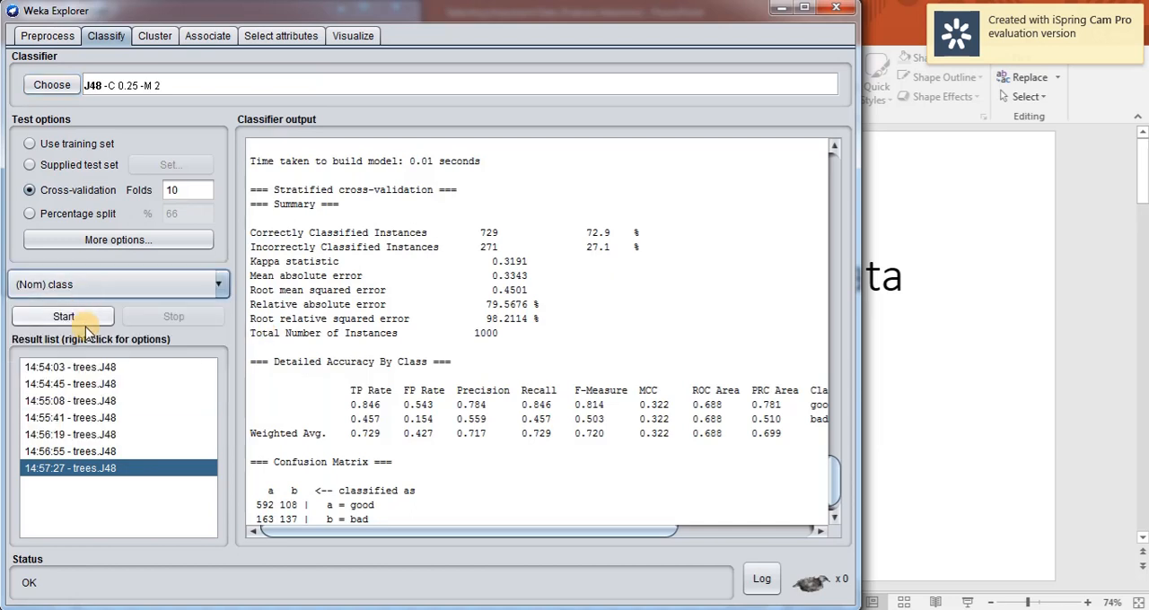
left_click(65, 317)
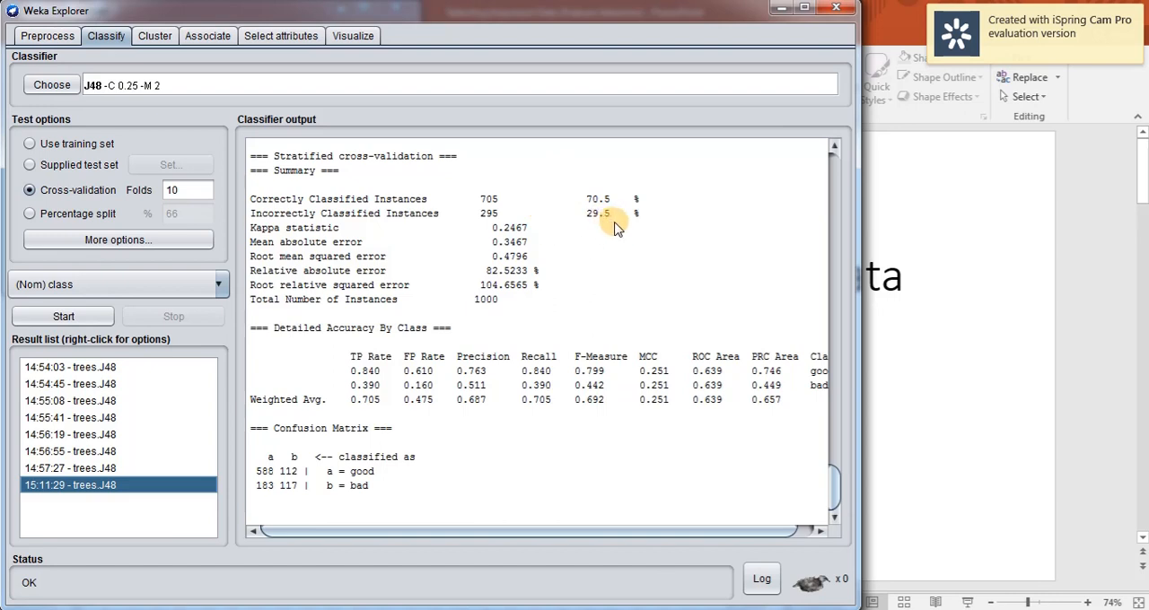
Review the dataset's attribute list, the new J48 evaluation output and the earlier attribute ranking.
left_click(42, 36)
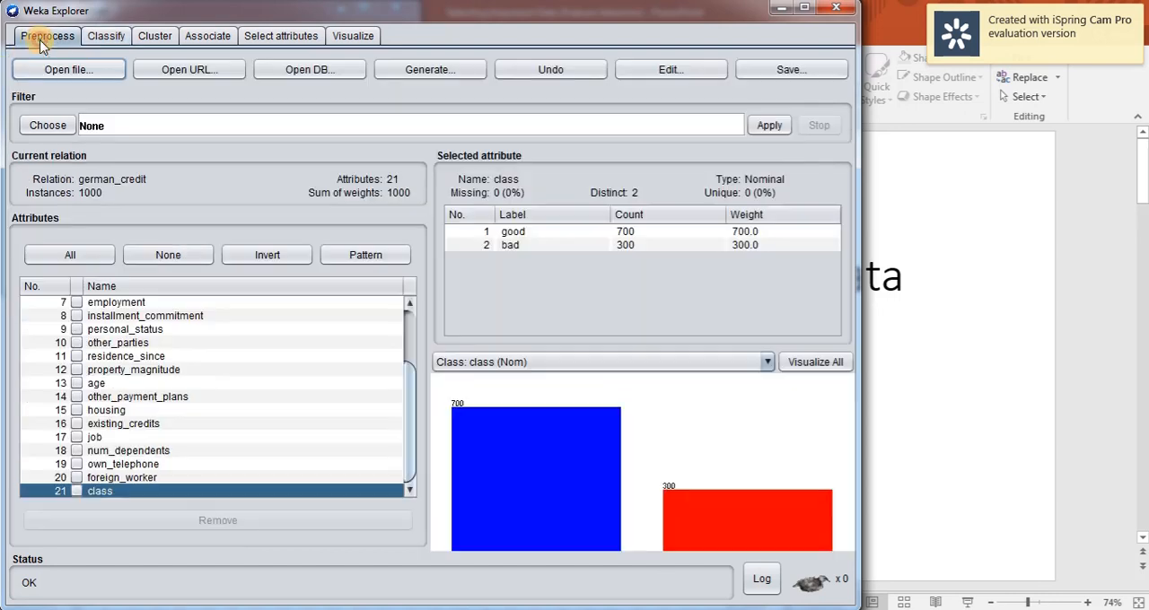
scroll(125, 403, "up", 3)
scroll(105, 395, "down", 3)
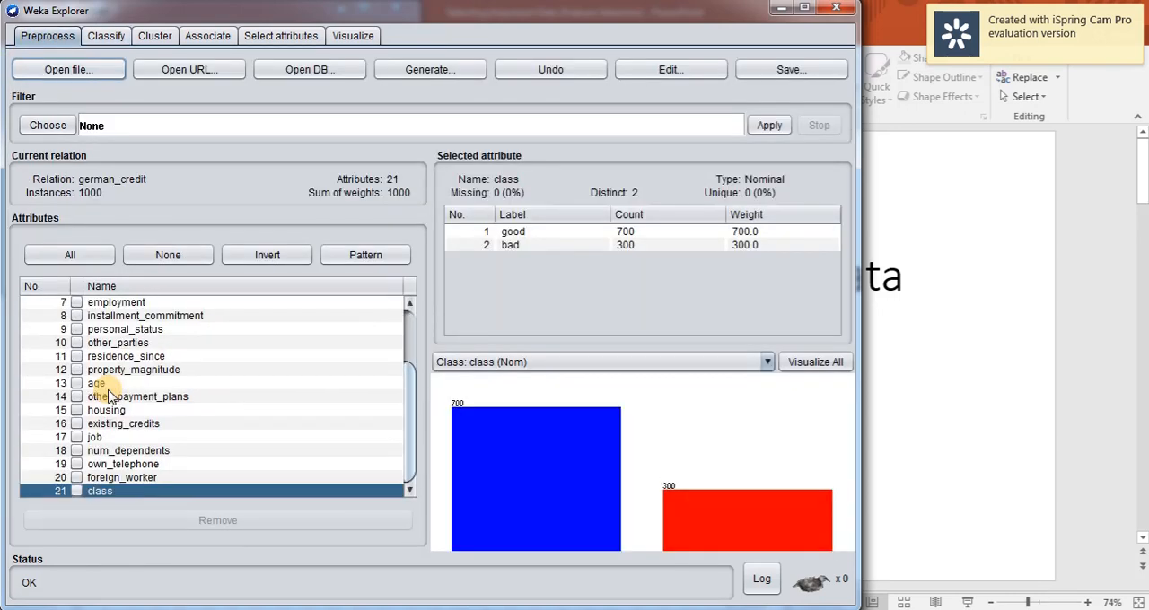
left_click(121, 38)
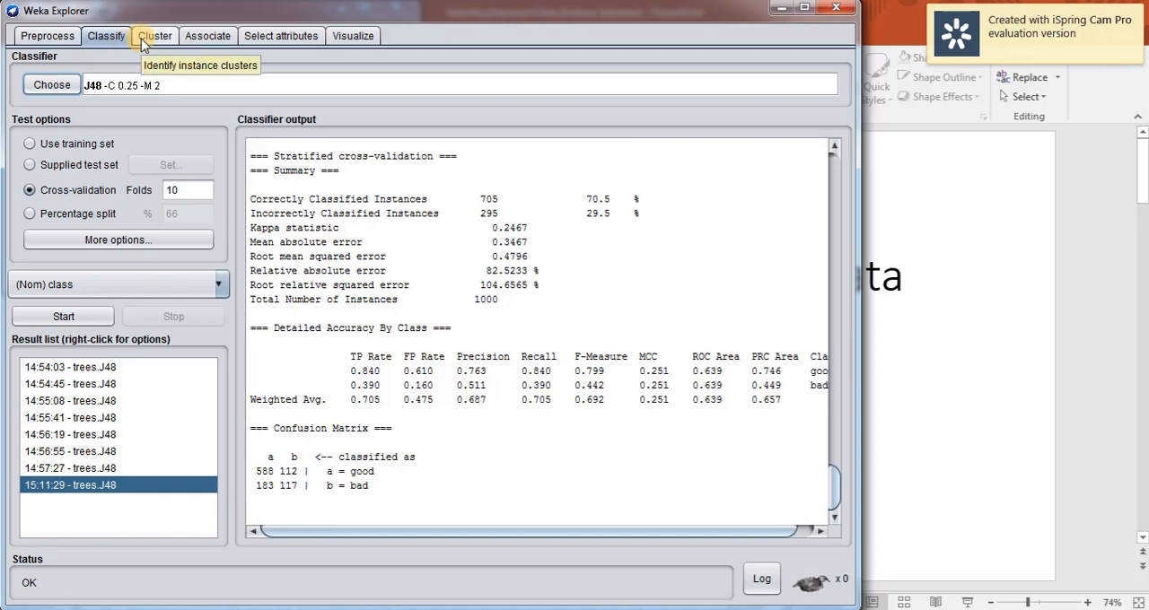
left_click(285, 38)
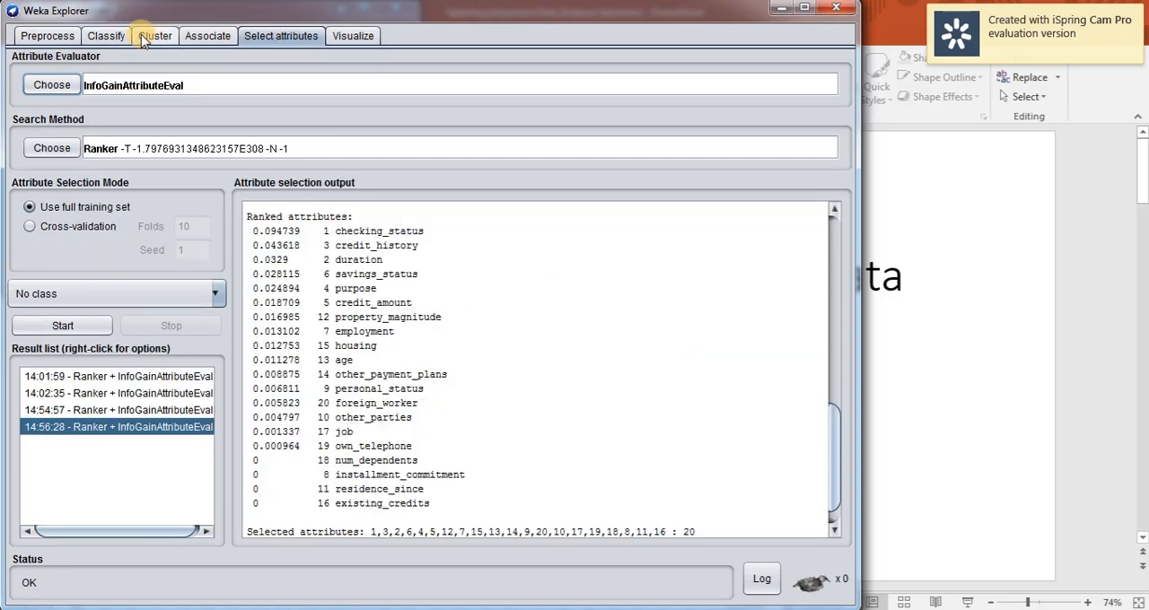
left_click(106, 36)
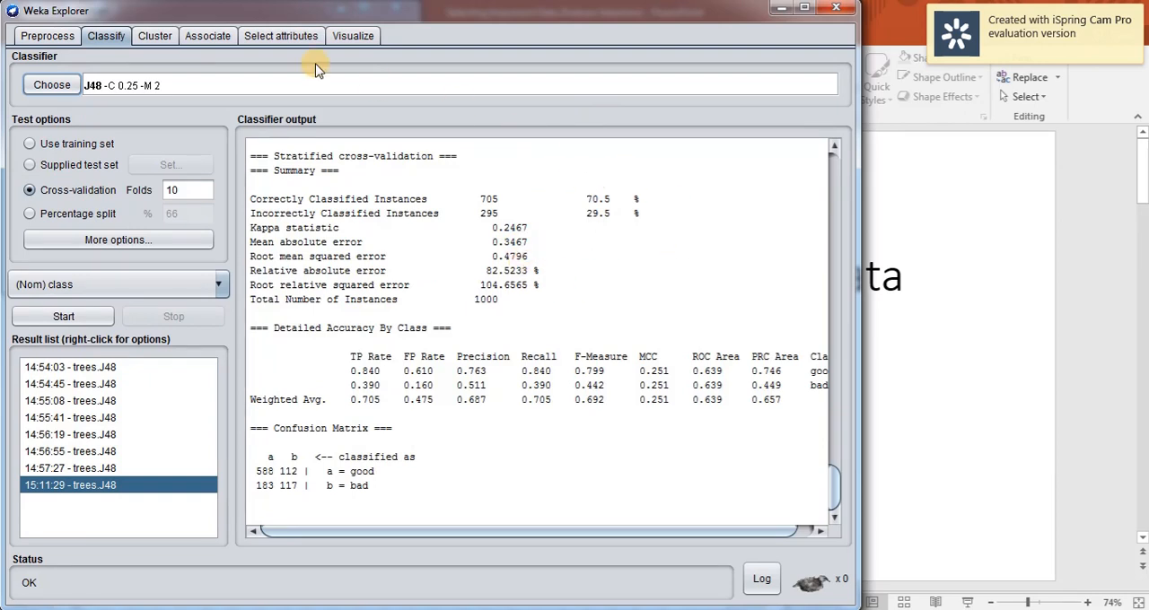
Choose InfoGainAttributeEval as the attribute evaluator for attribute selection.
left_click(298, 37)
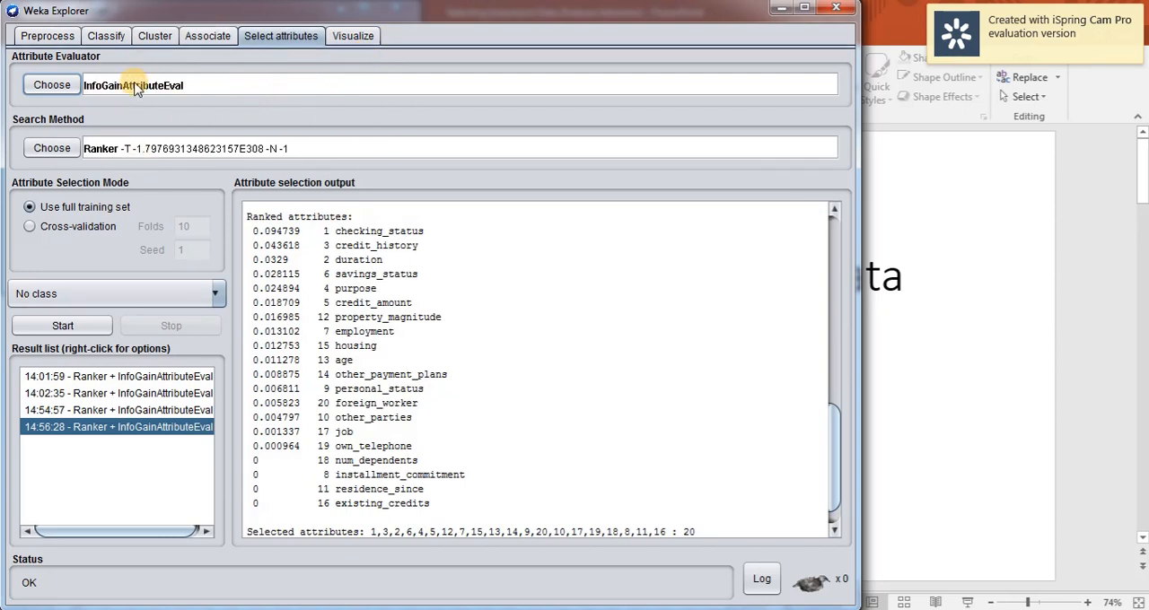
left_click(76, 90)
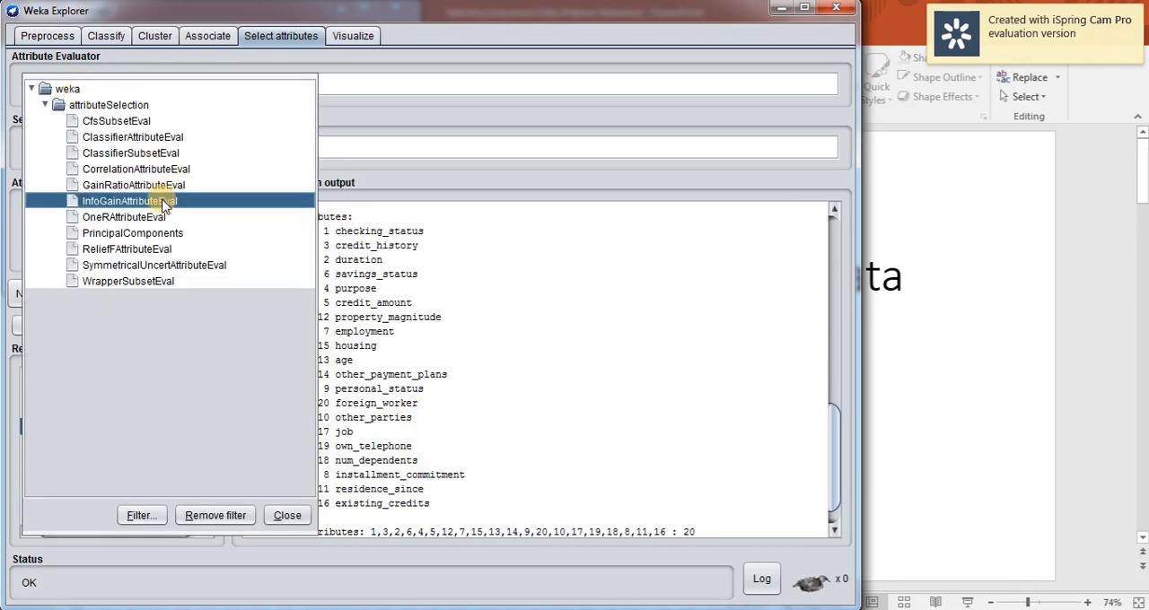
mouse_move(165, 206)
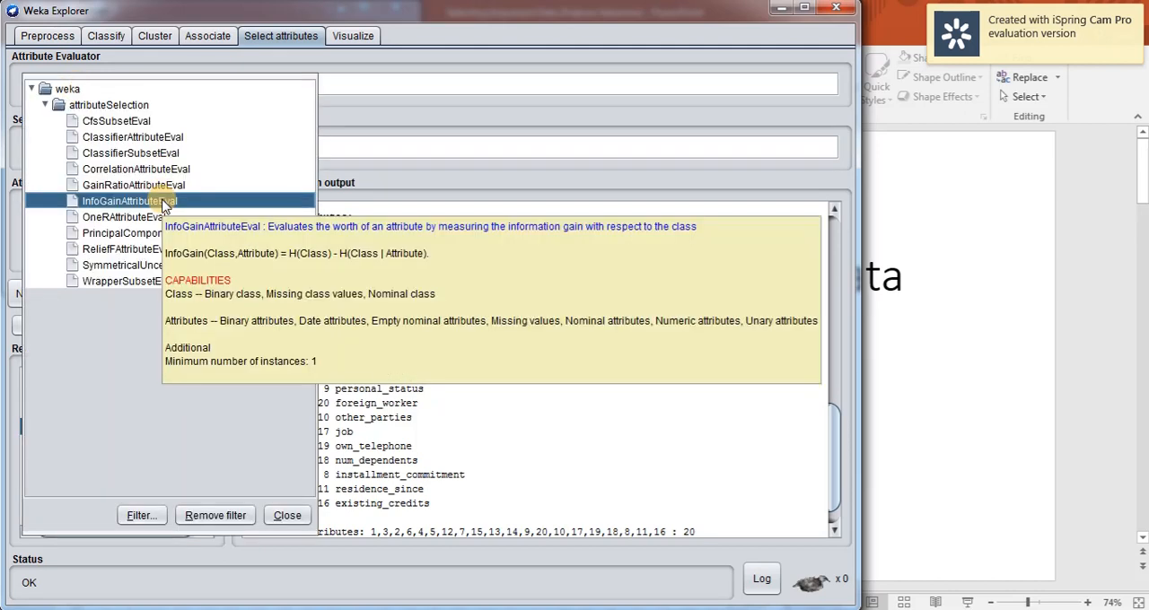
left_click(165, 203)
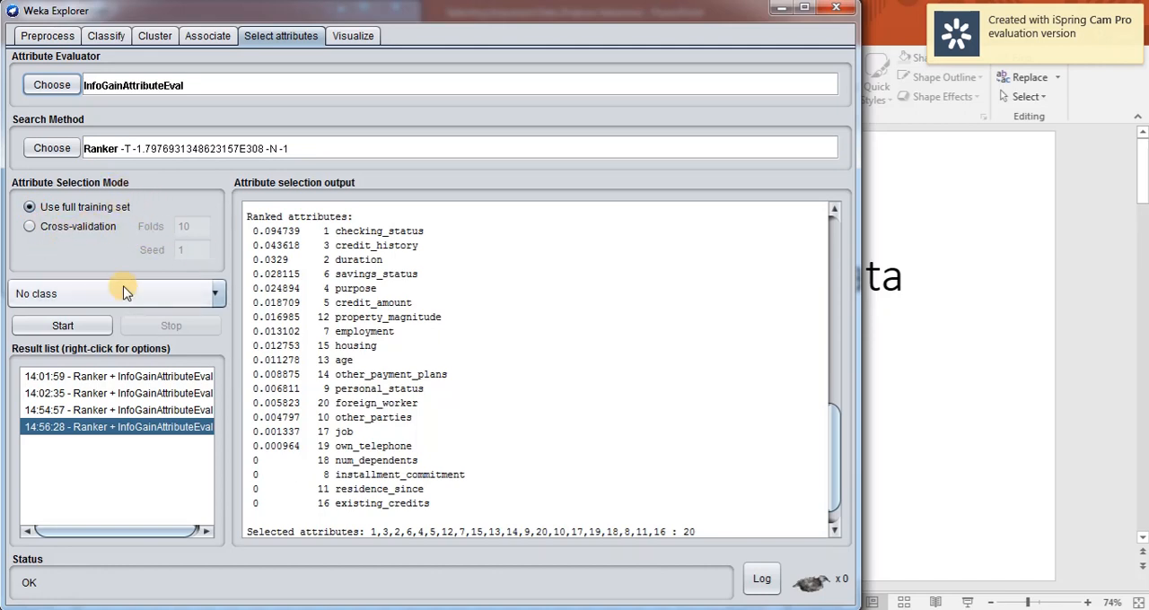
Set the nominal class attribute as the target and run the attribute ranking on the full training set.
left_click(79, 300)
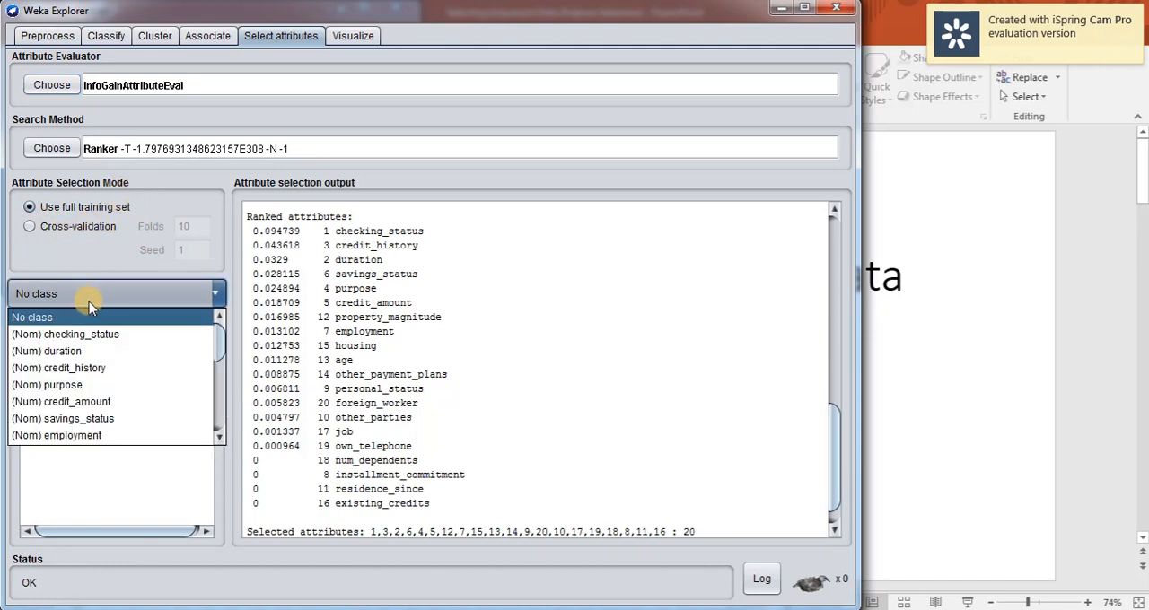
left_click(89, 301)
left_click(89, 300)
scroll(110, 359, "down", 5)
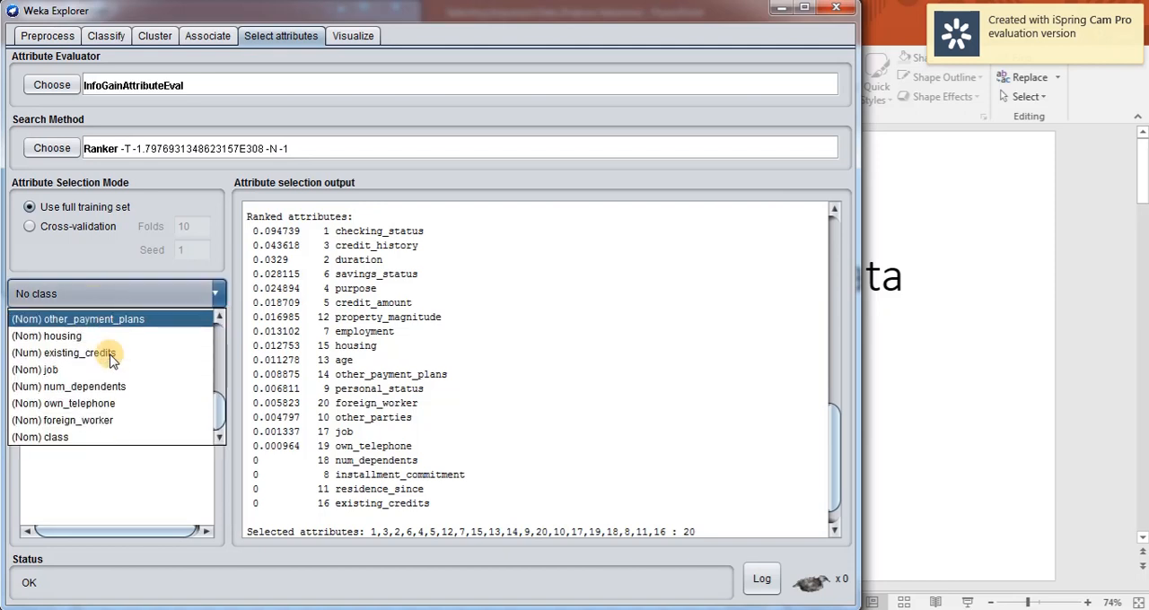
left_click(89, 437)
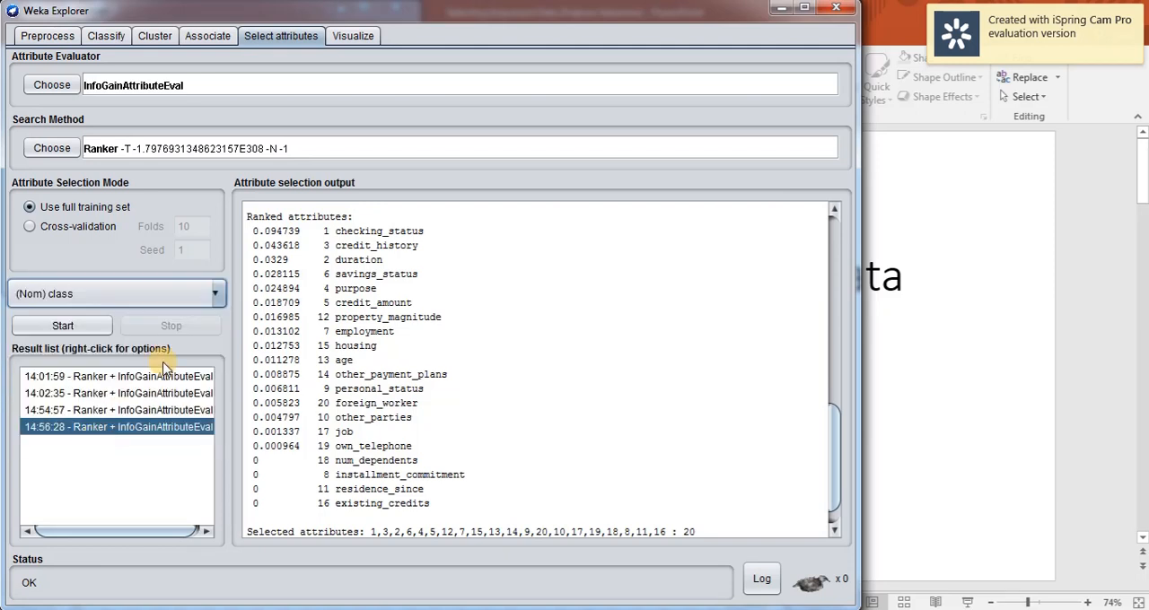
left_click(83, 329)
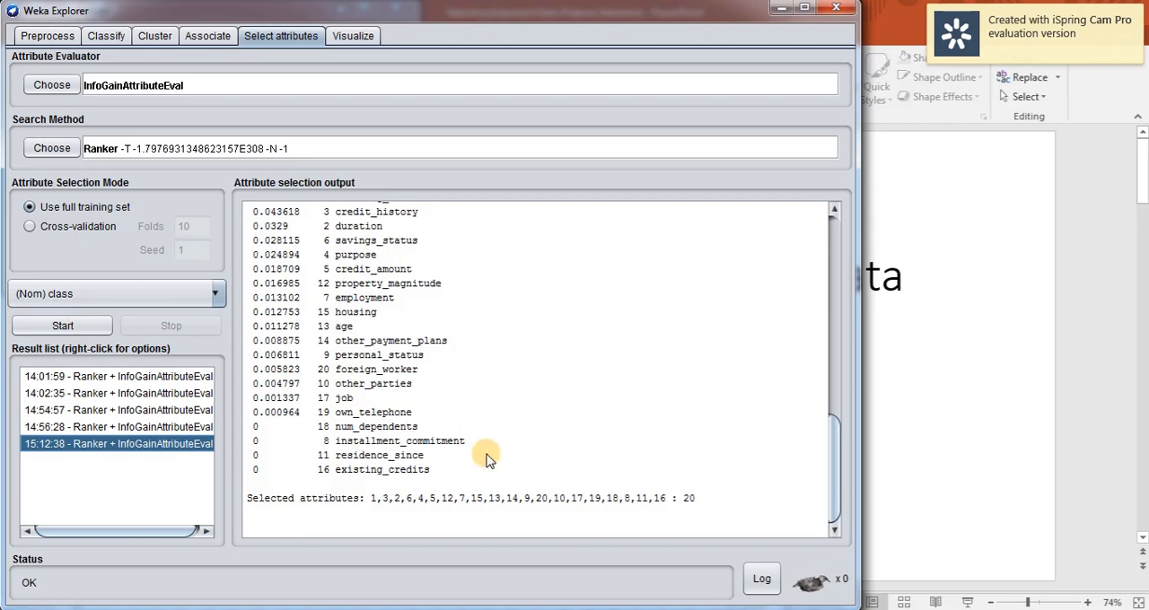
Examine the attribute selection output, including the evaluation mode and each attribute's information gain score.
scroll(486, 459, "up", 12)
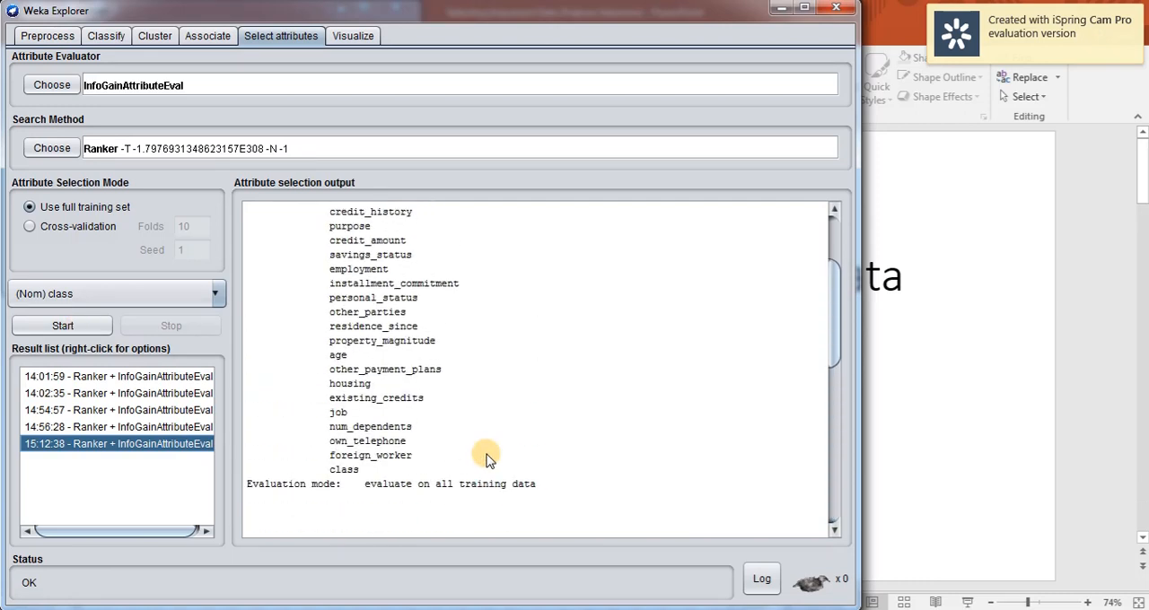
scroll(486, 459, "up", 1)
scroll(486, 458, "down", 2)
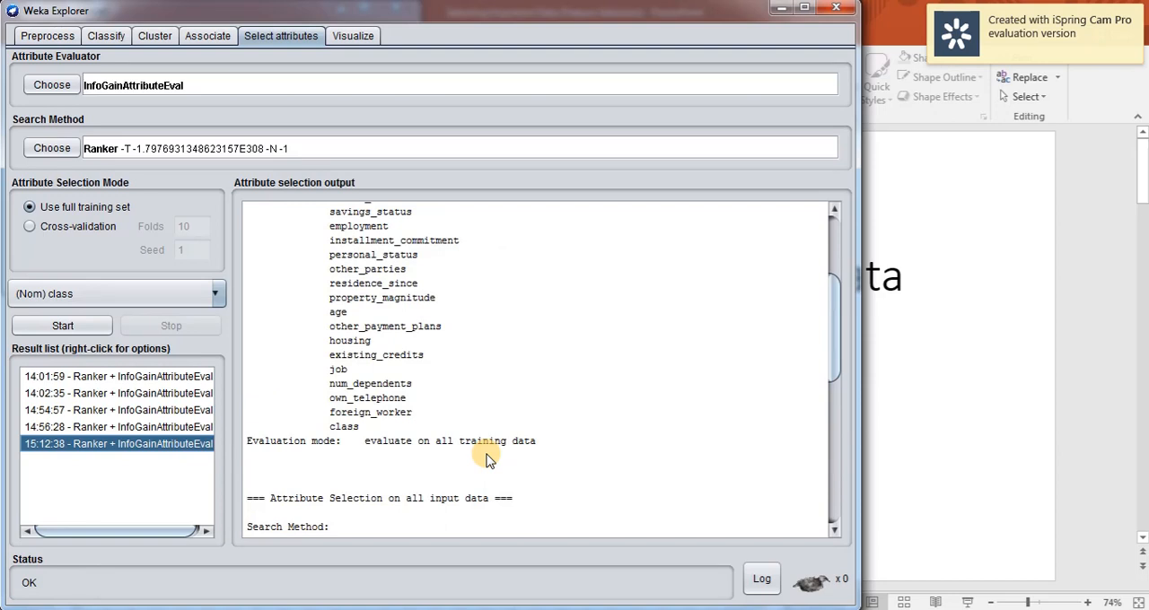
scroll(486, 459, "down", 5)
scroll(516, 467, "down", 1)
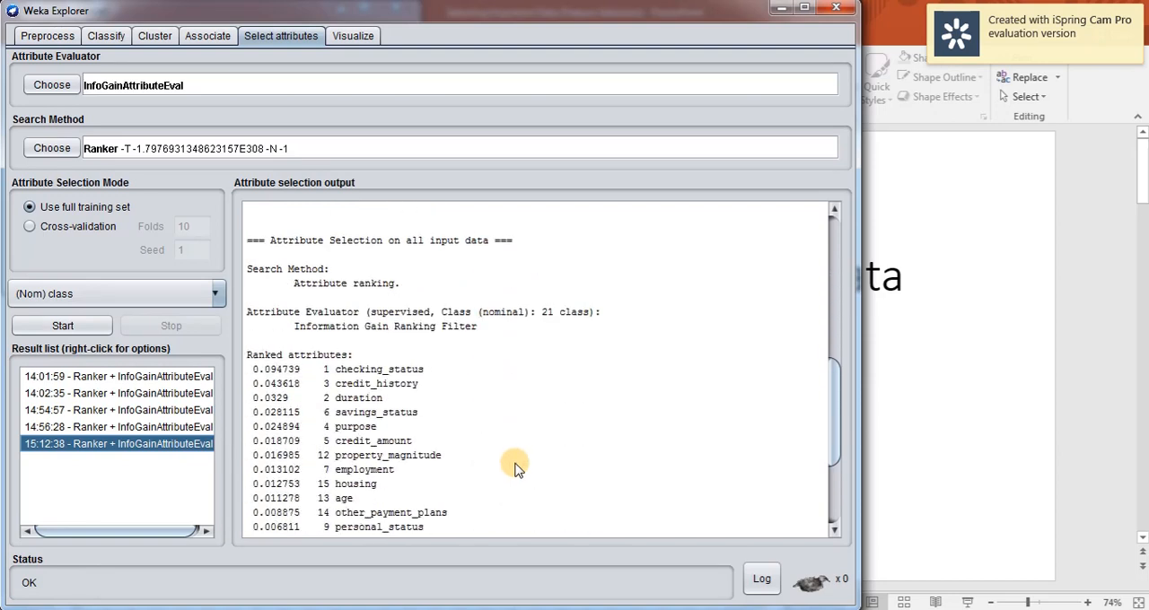
scroll(515, 458, "down", 1)
scroll(510, 454, "down", 3)
scroll(516, 459, "up", 2)
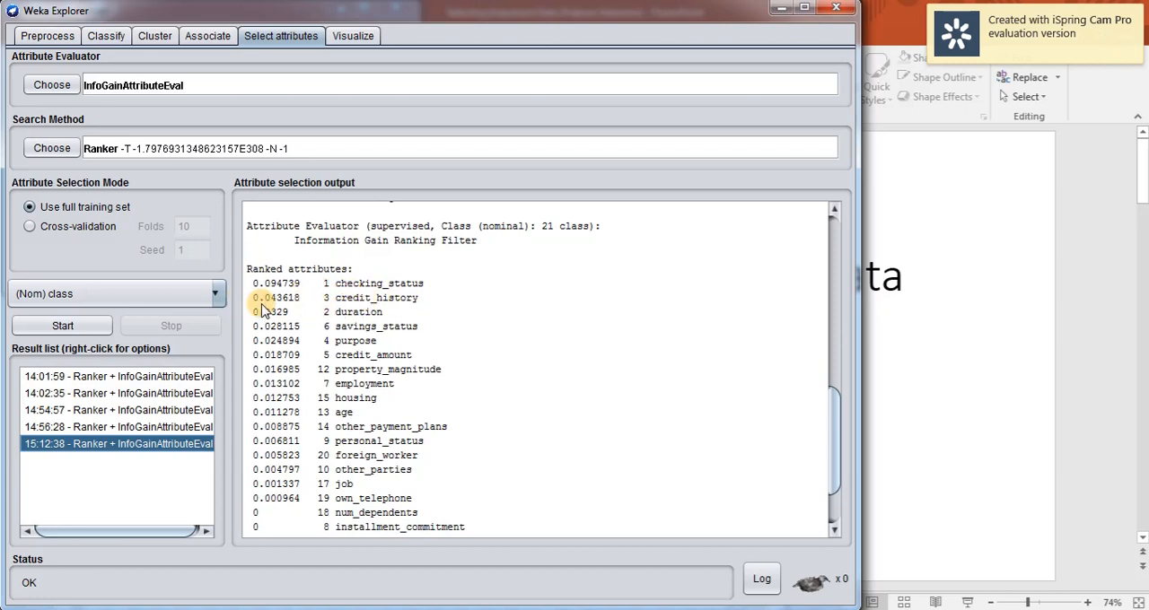
scroll(445, 368, "down", 2)
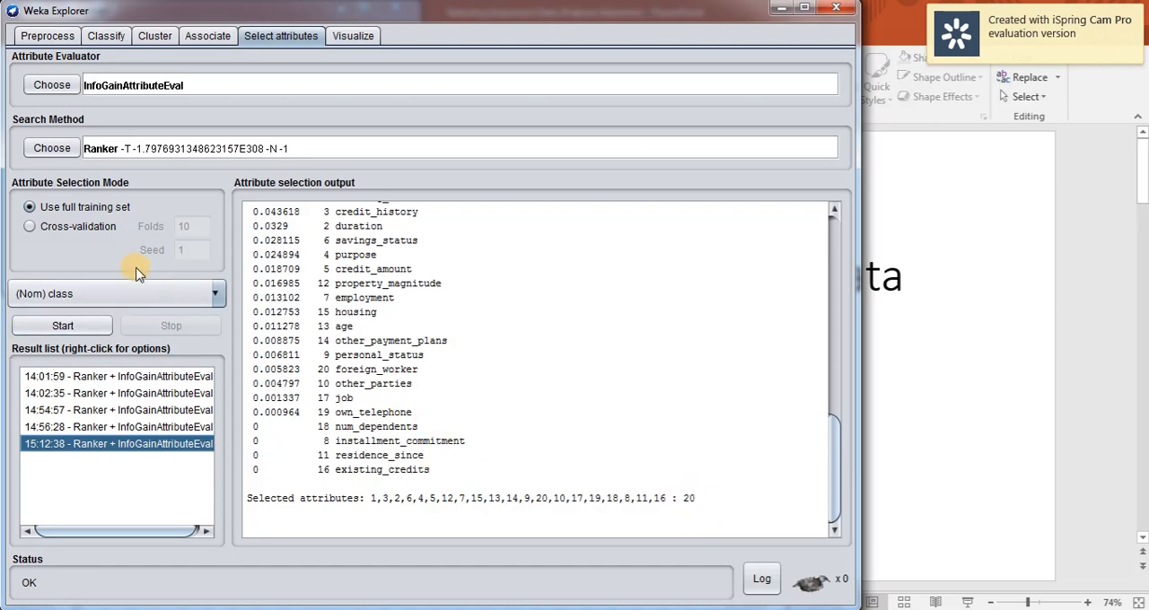
Set the Ranker search method's numToSelect option to 10.
left_click(288, 151)
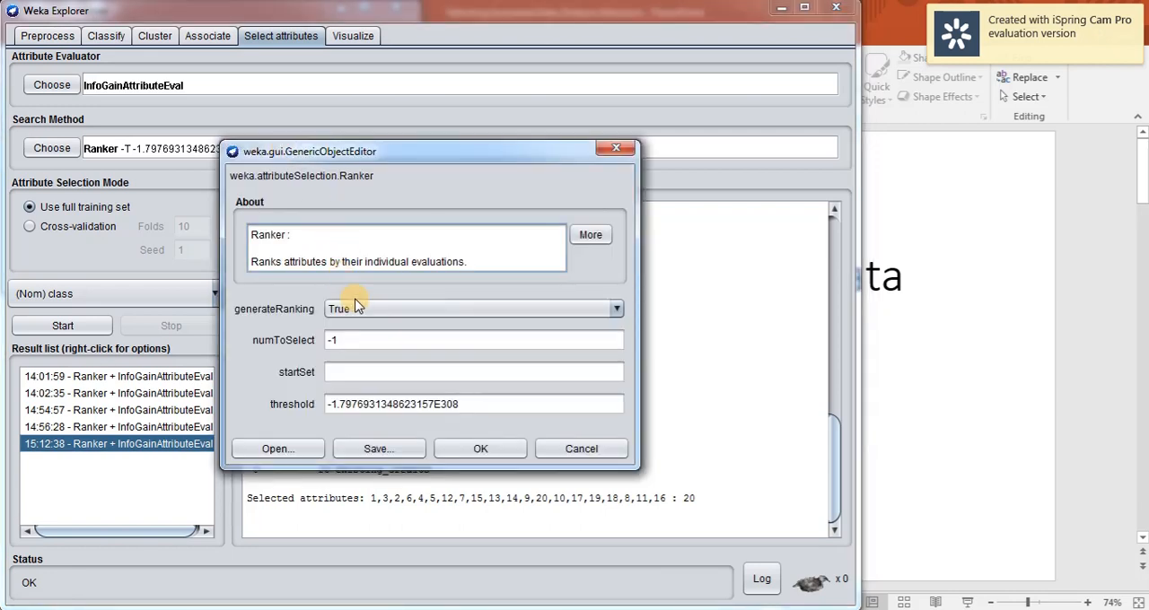
left_click_drag(358, 340, 324, 340)
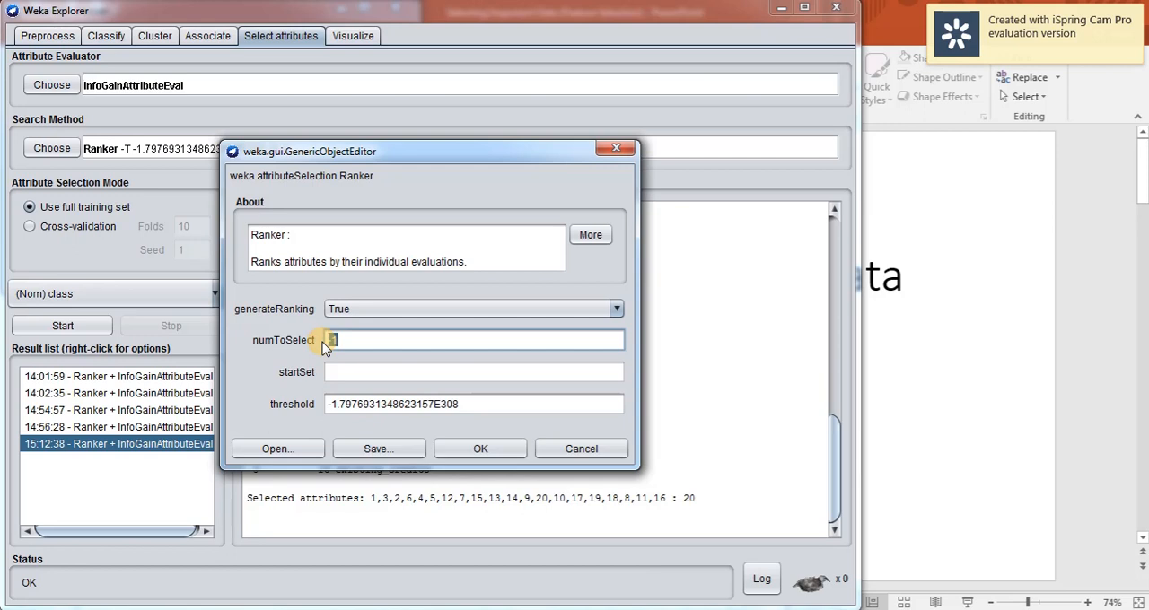
left_click(453, 450)
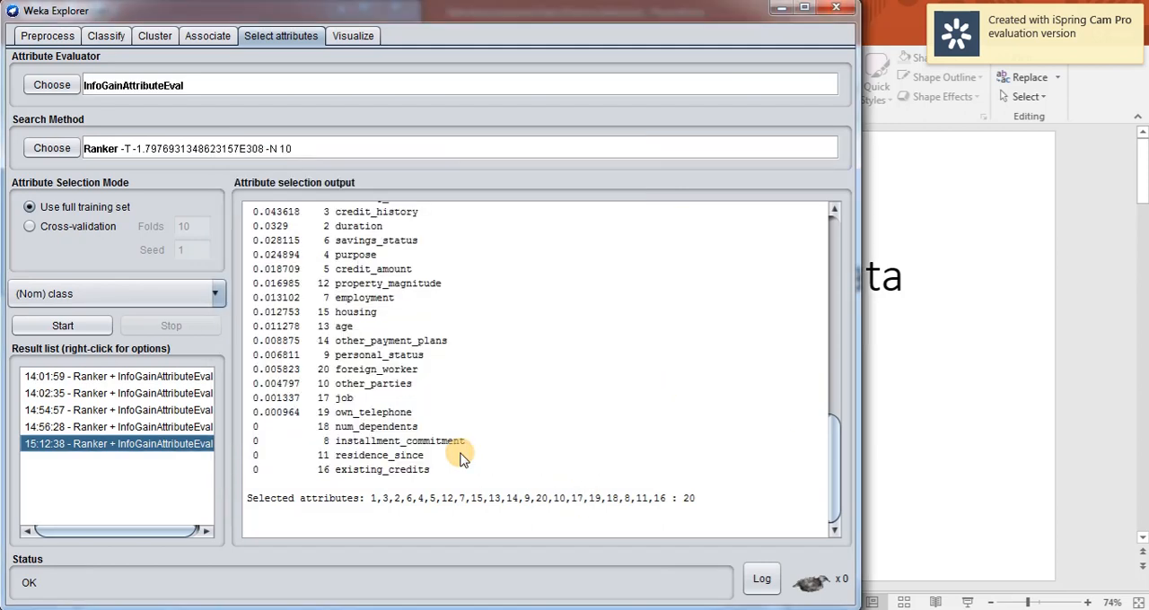
Confirm the Ranker options with numToSelect at 10 and rerun the information gain ranking on the full training set.
left_click(240, 149)
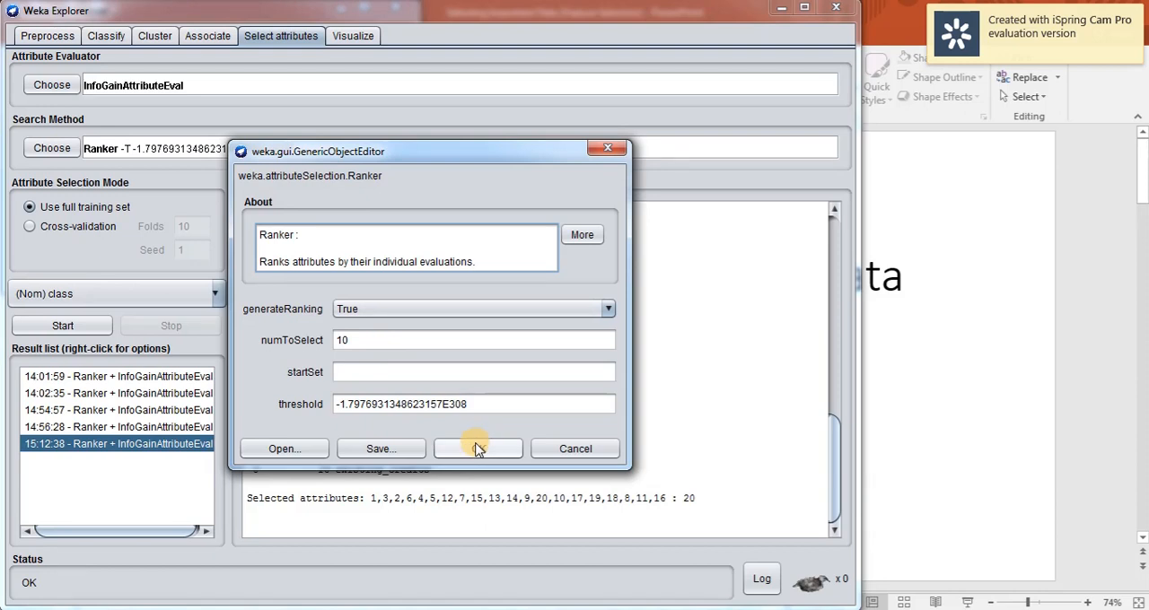
left_click(477, 449)
left_click(75, 325)
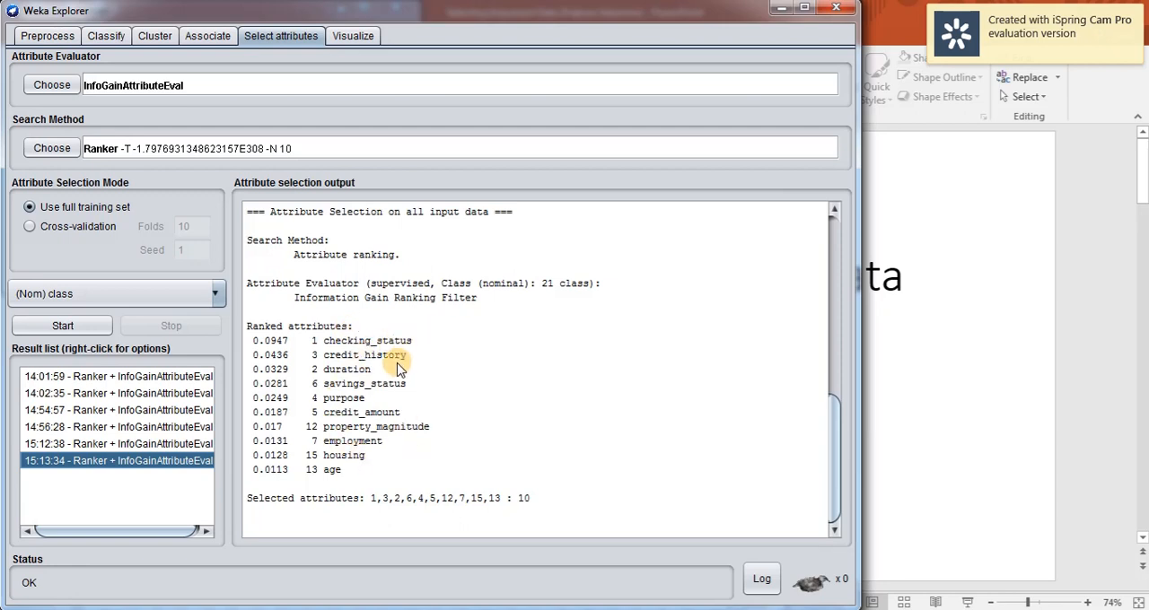
Reopen the earlier ranking of all 20 attributes and check which ones have an information gain of zero.
left_click(160, 444)
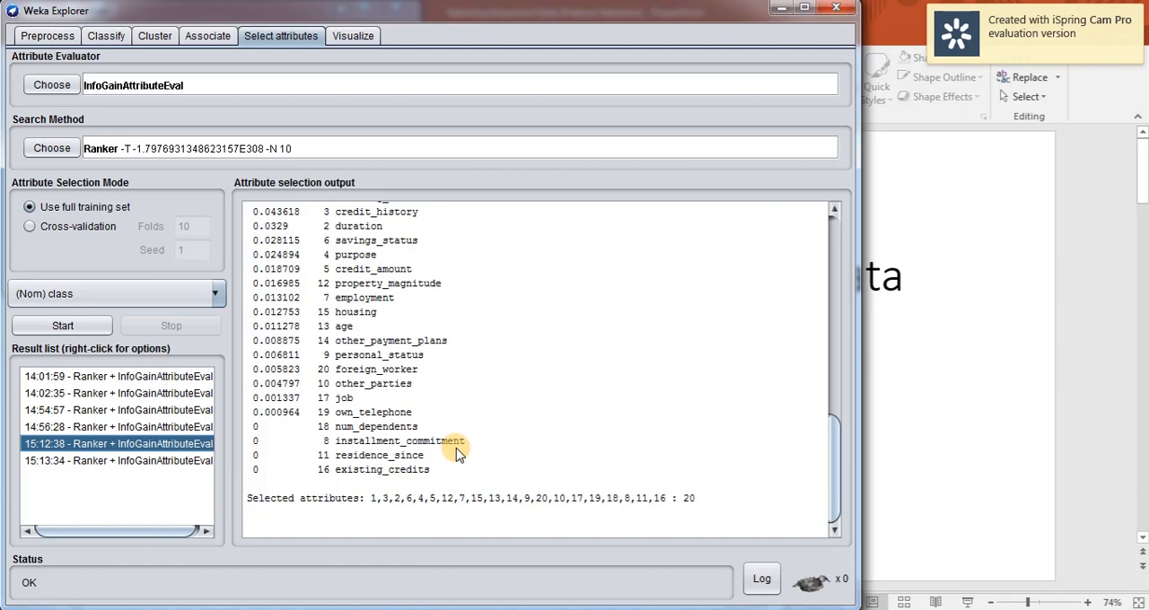
scroll(456, 454, "up", 2)
scroll(456, 453, "down", 2)
left_click(49, 36)
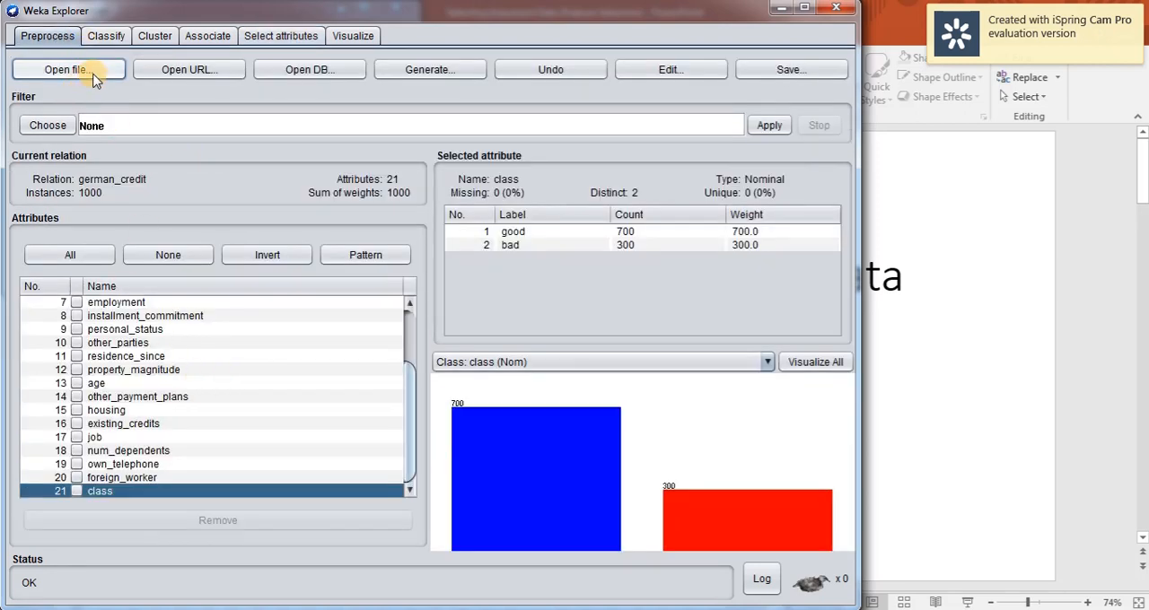
left_click(287, 37)
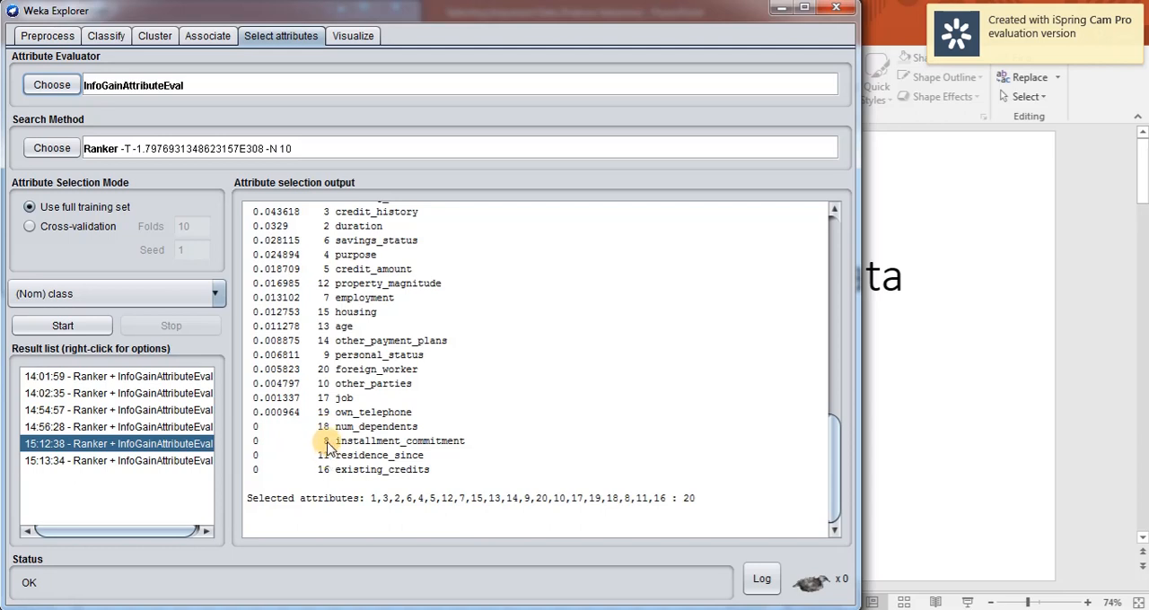
Remove the num_dependents, installment_commitment, residence_since and existing_credits attributes from the dataset.
left_click(47, 36)
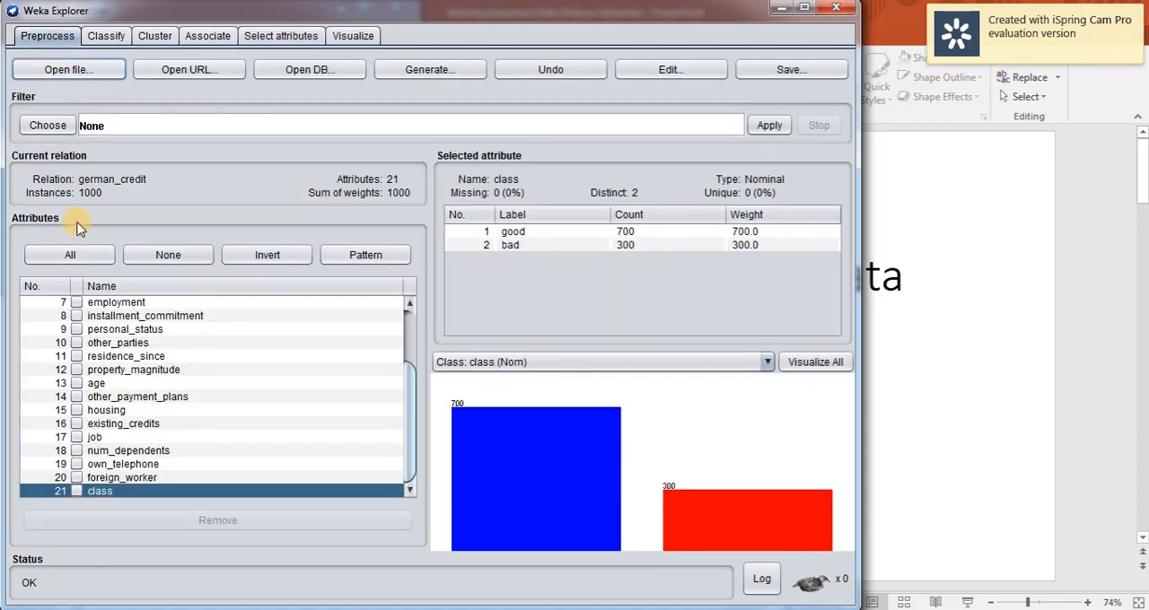
left_click(76, 451)
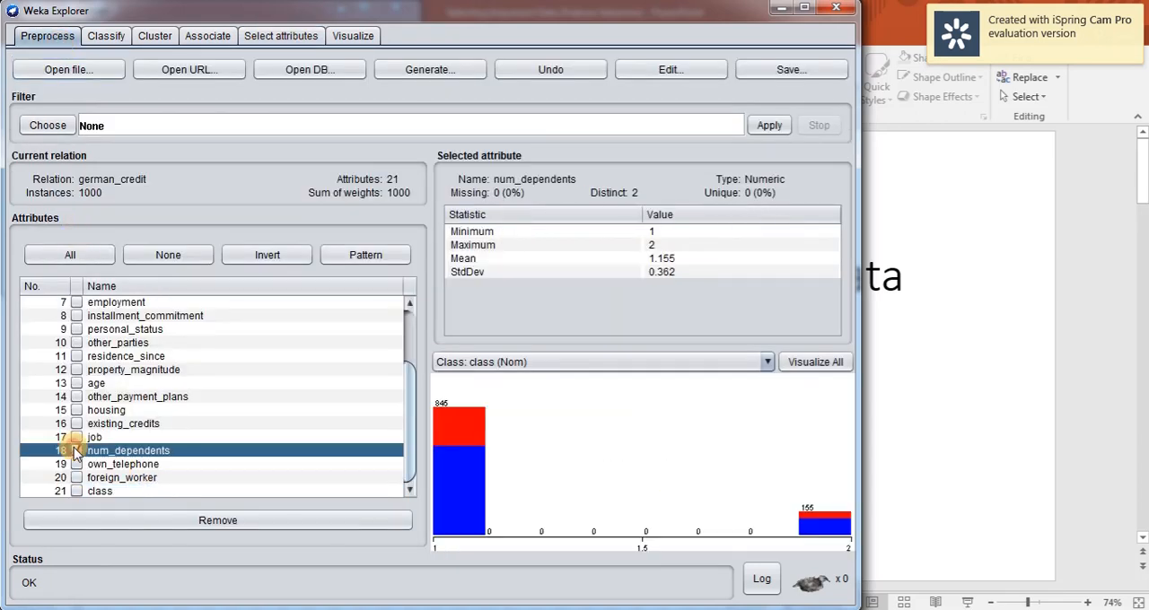
left_click(77, 316)
left_click(77, 356)
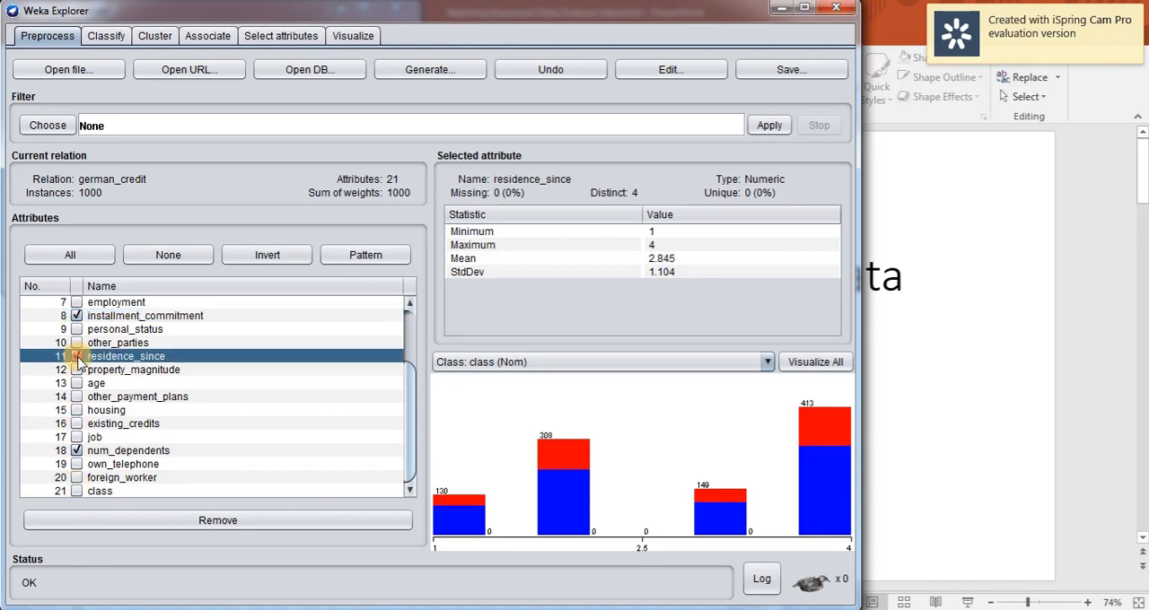
left_click(76, 423)
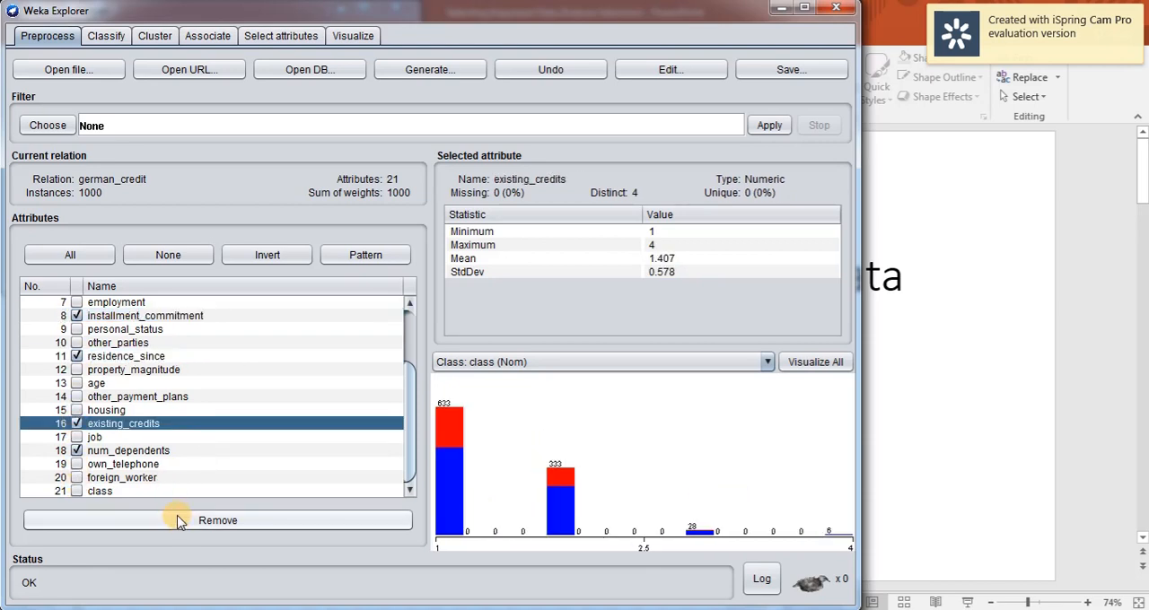
left_click(183, 523)
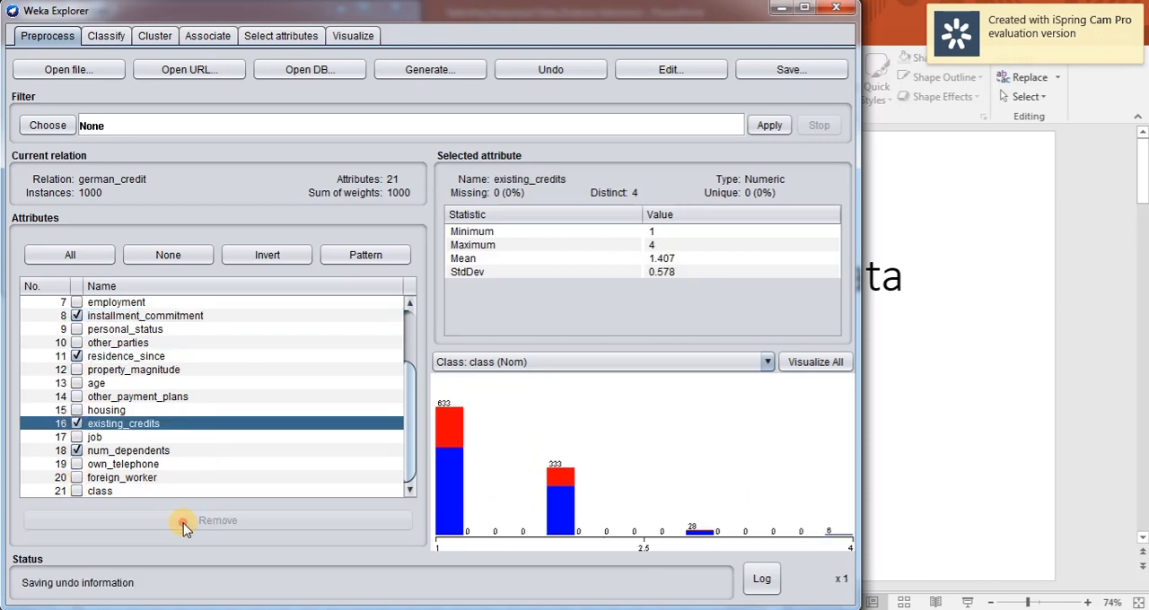
Run the J48 classifier with 10-fold cross-validation on the reduced attribute set.
left_click(113, 37)
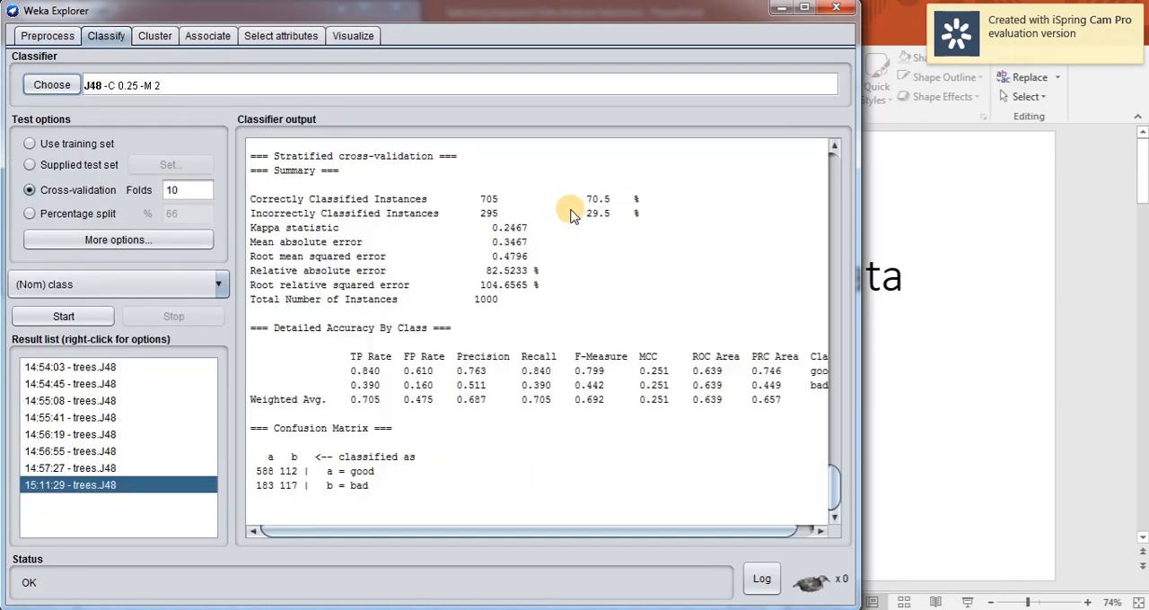
left_click(84, 319)
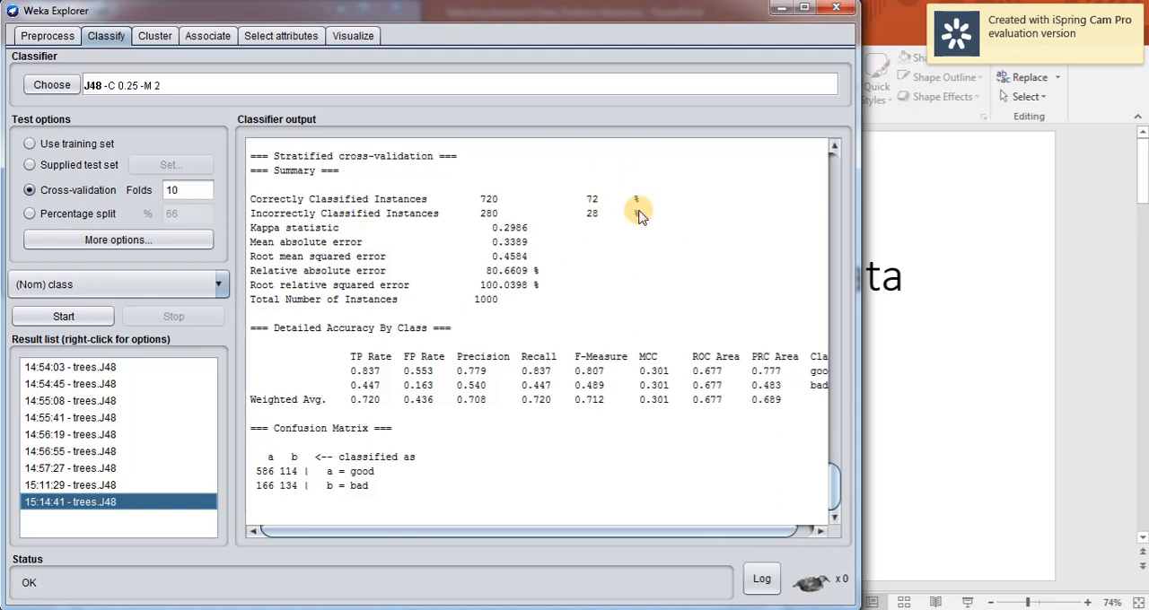
Review the J48 accuracy and compare the top-10 ranking with the full ranking to identify the attributes outside the top 10.
left_click(292, 35)
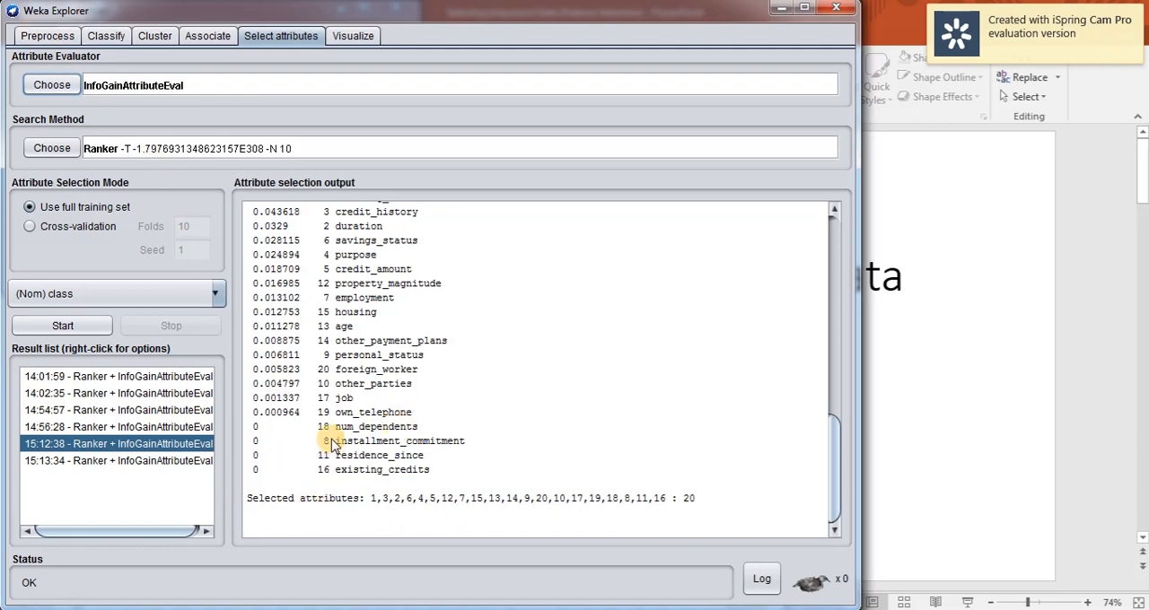
left_click(101, 36)
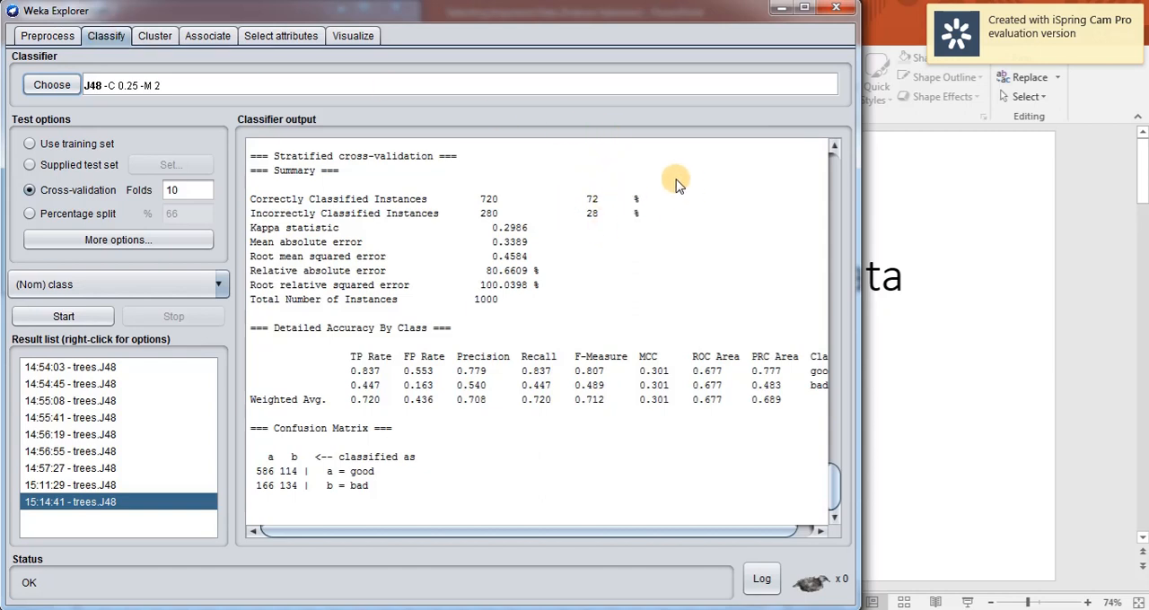
left_click(302, 36)
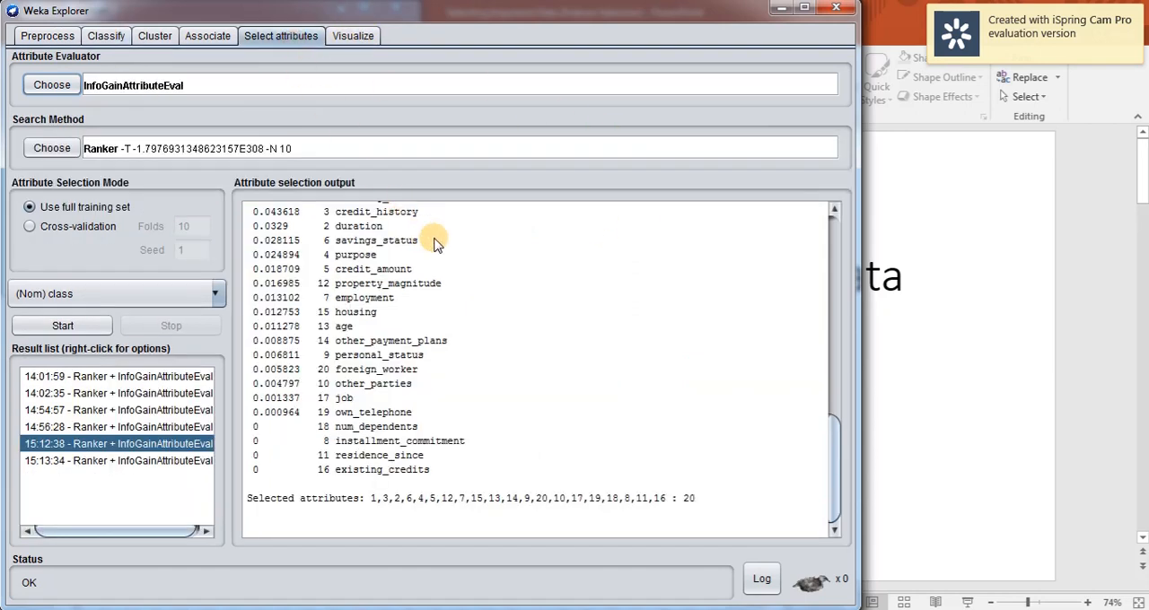
left_click(179, 462)
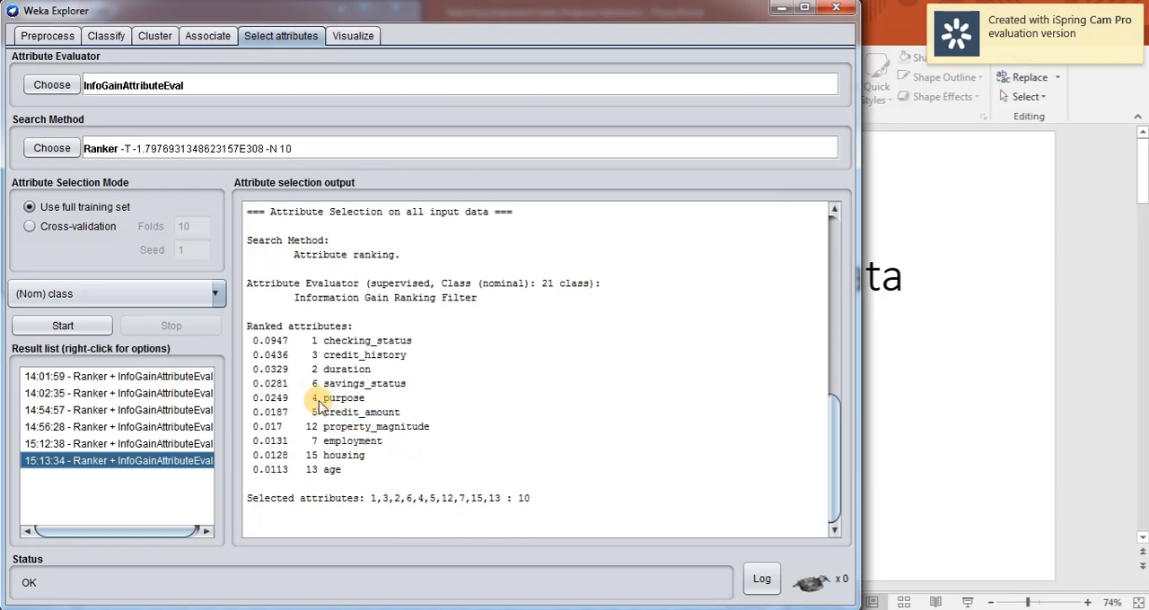
left_click(136, 445)
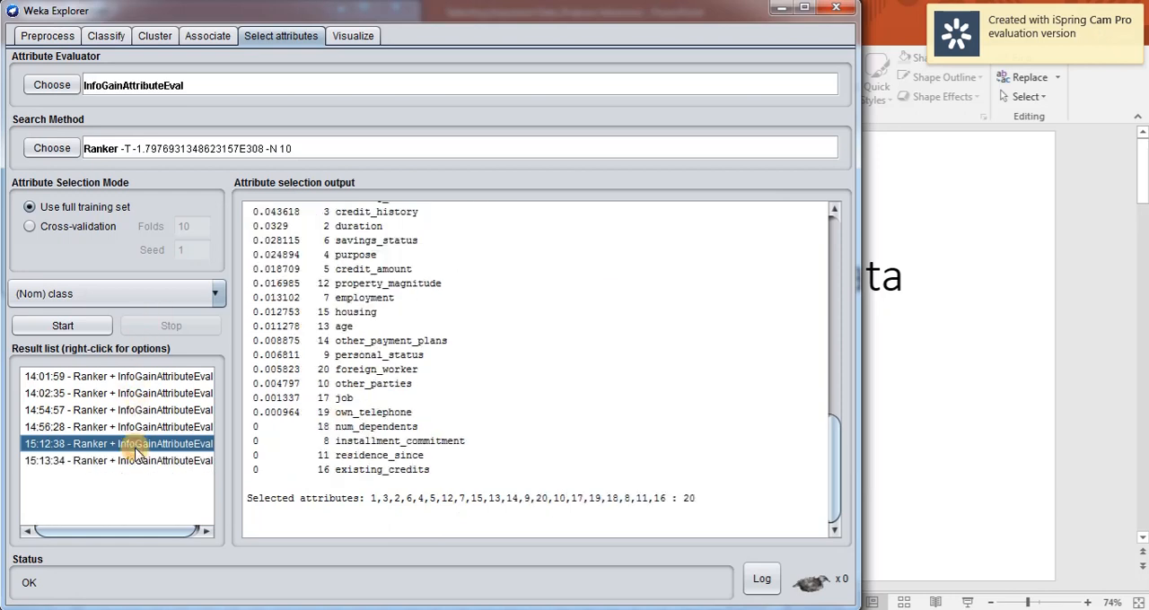
left_click(137, 461)
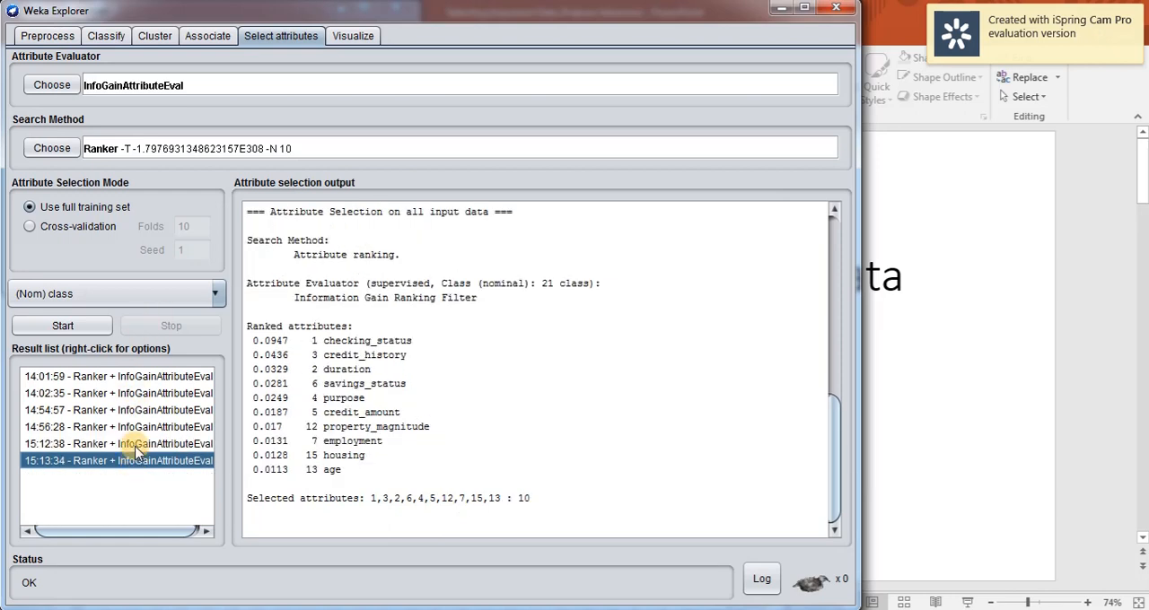
left_click(136, 445)
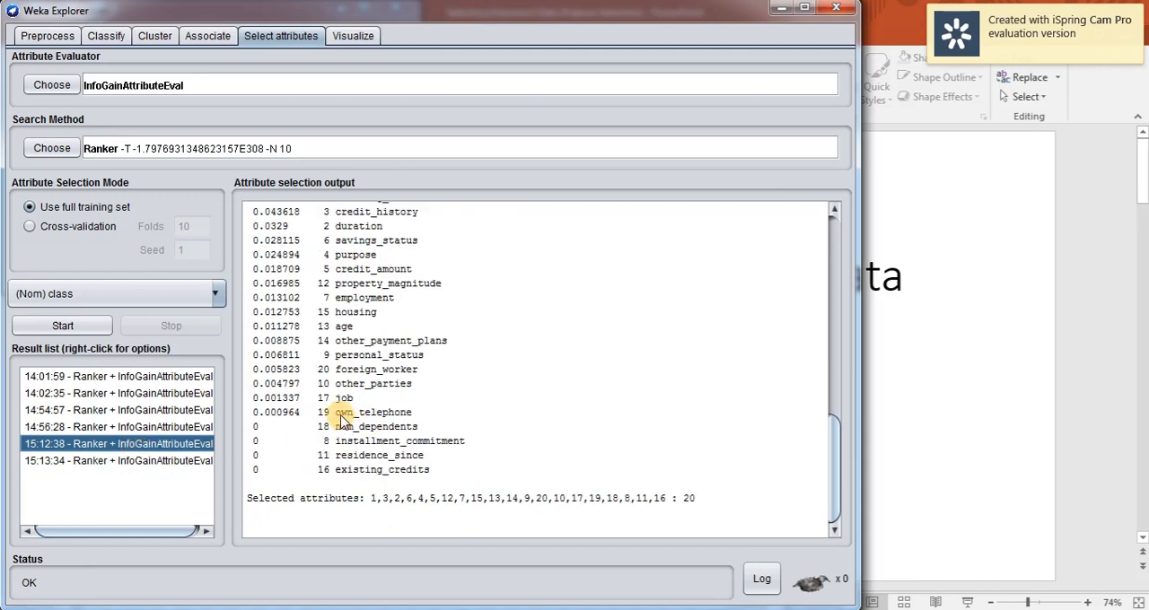
left_click(196, 463)
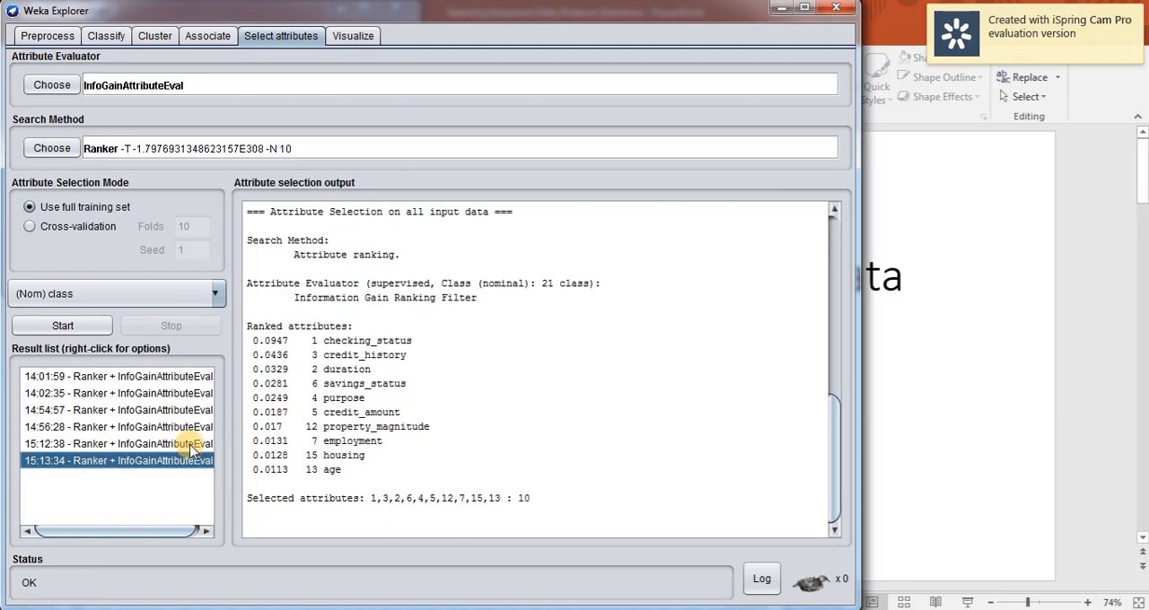
left_click(190, 445)
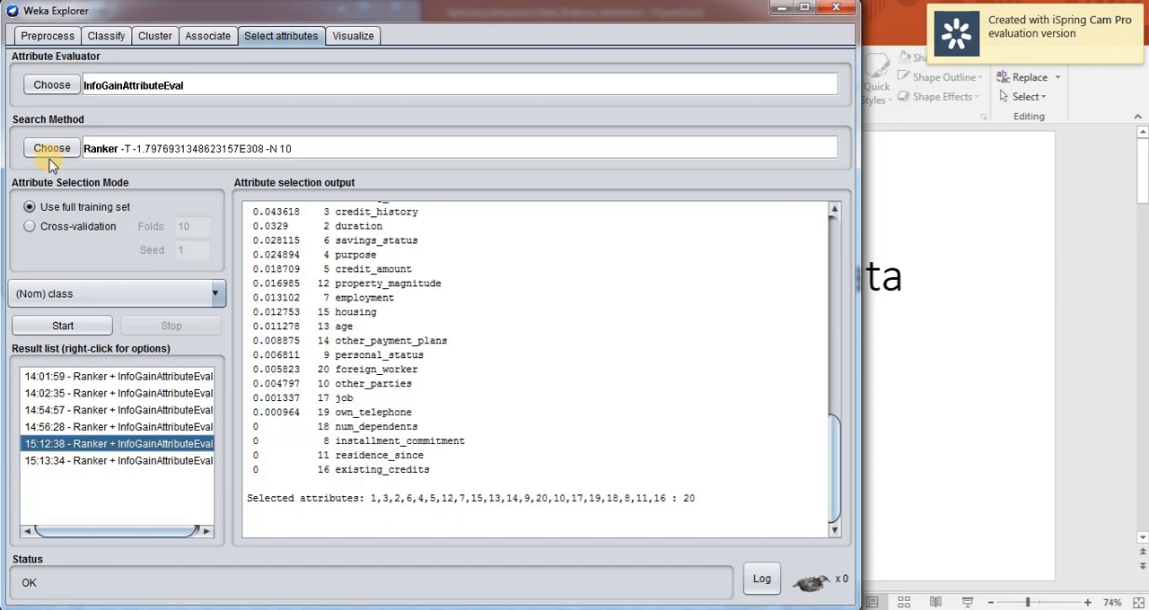
Select the other_payment_plans, personal_status and foreign_worker attributes for removal, checking them against the full ranking.
left_click(47, 36)
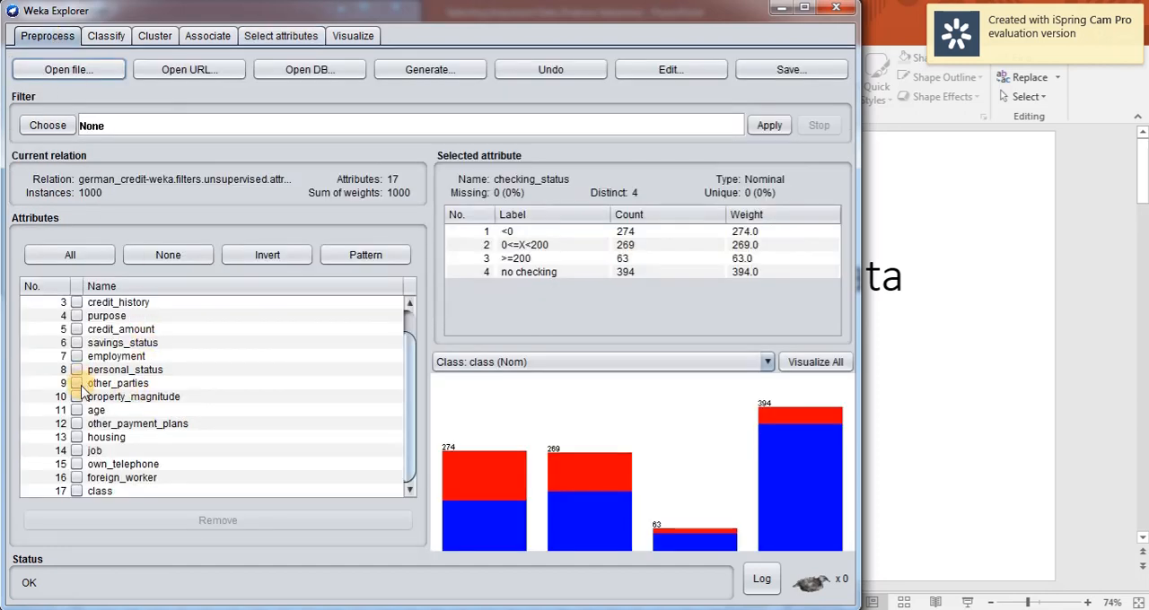
left_click(77, 427)
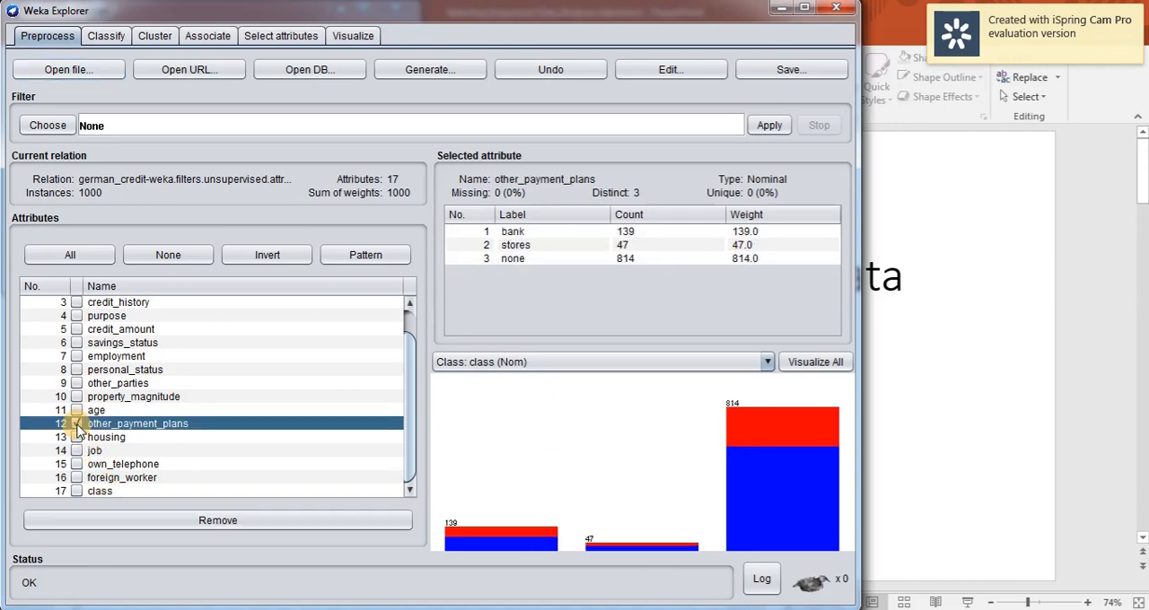
left_click(291, 43)
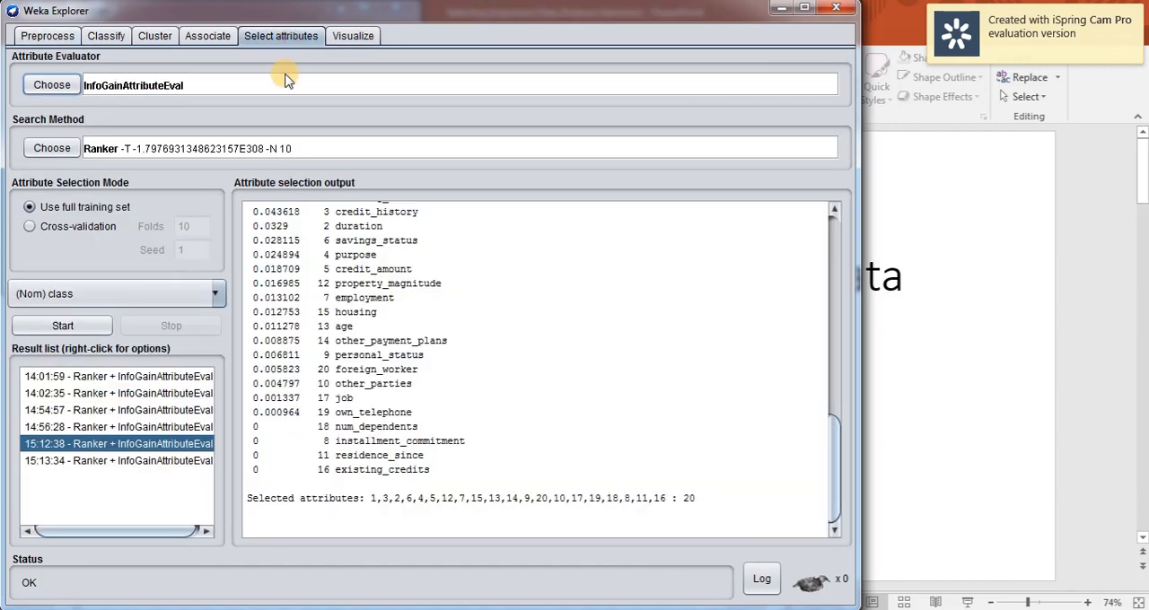
left_click(46, 35)
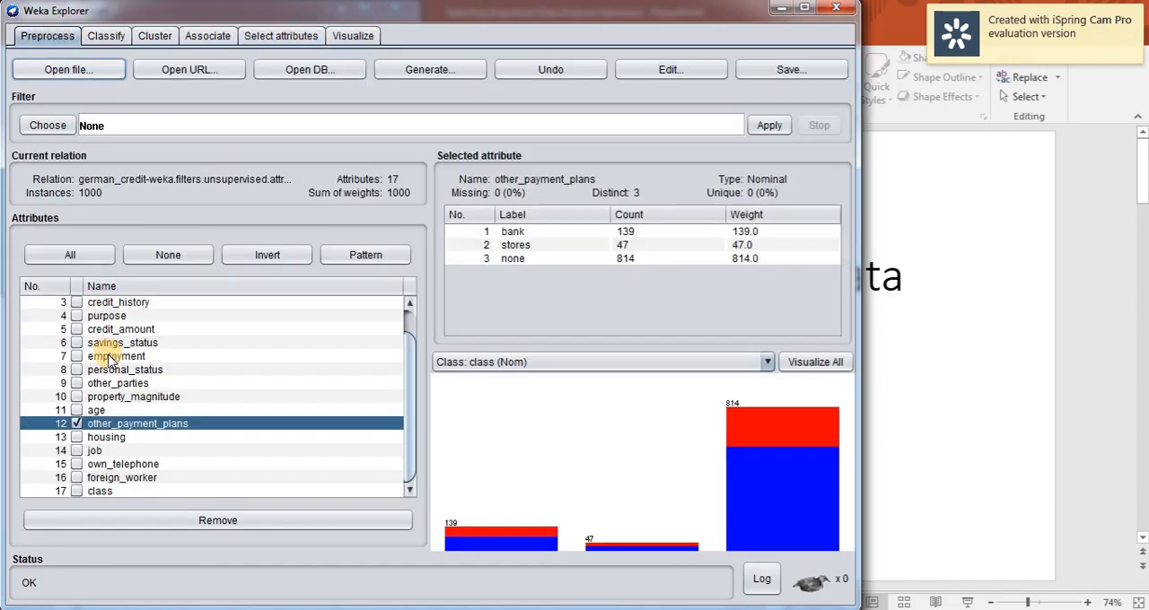
left_click(74, 370)
left_click(262, 40)
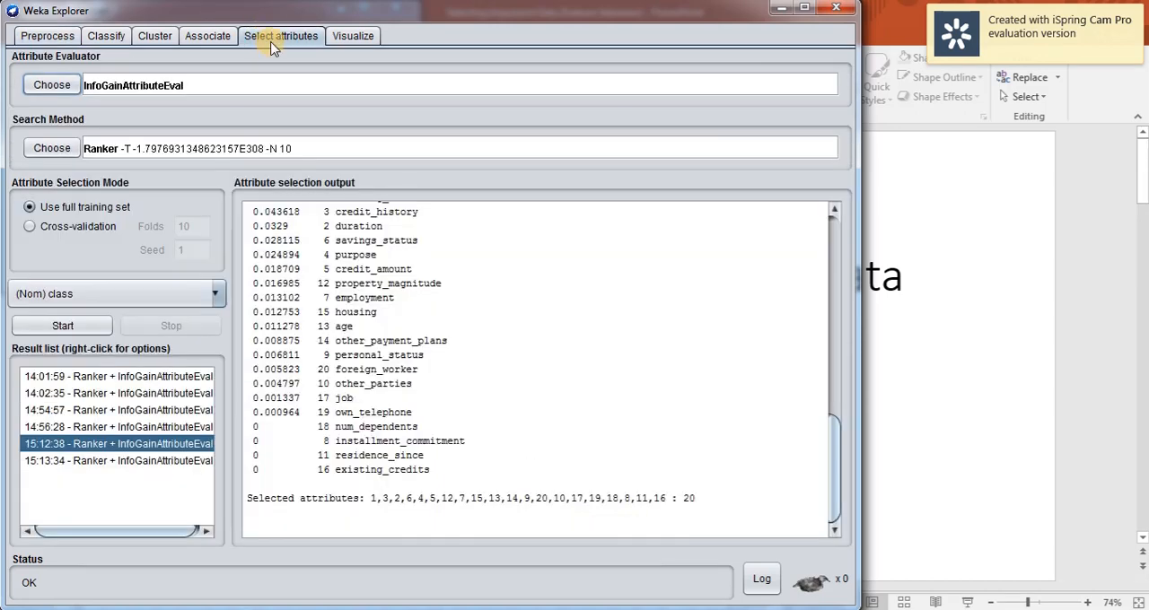
left_click(46, 36)
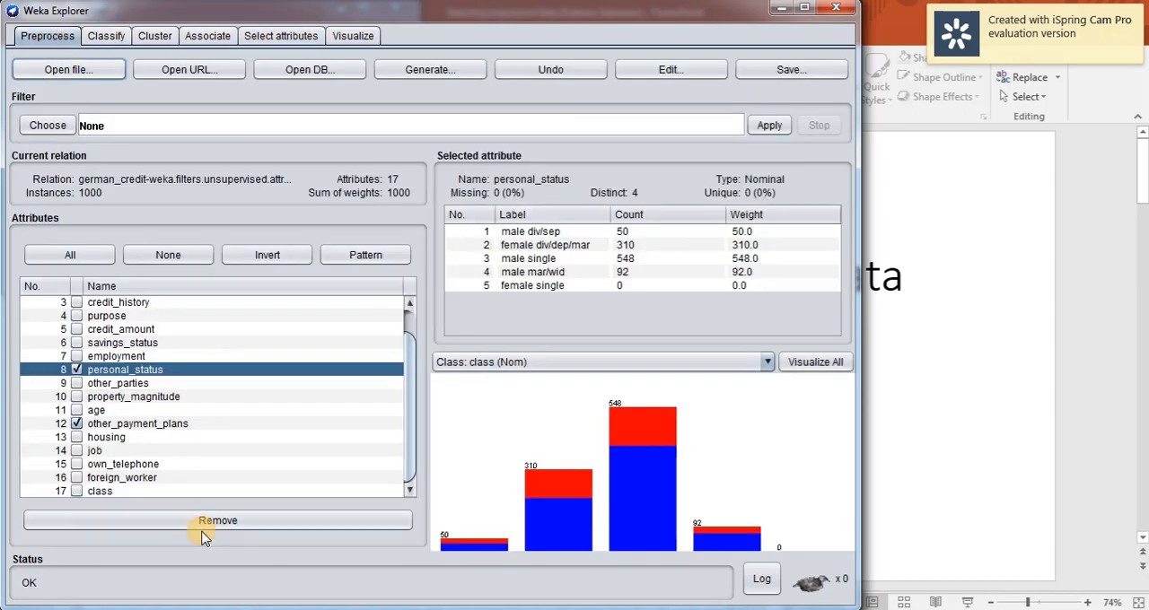
left_click(97, 478)
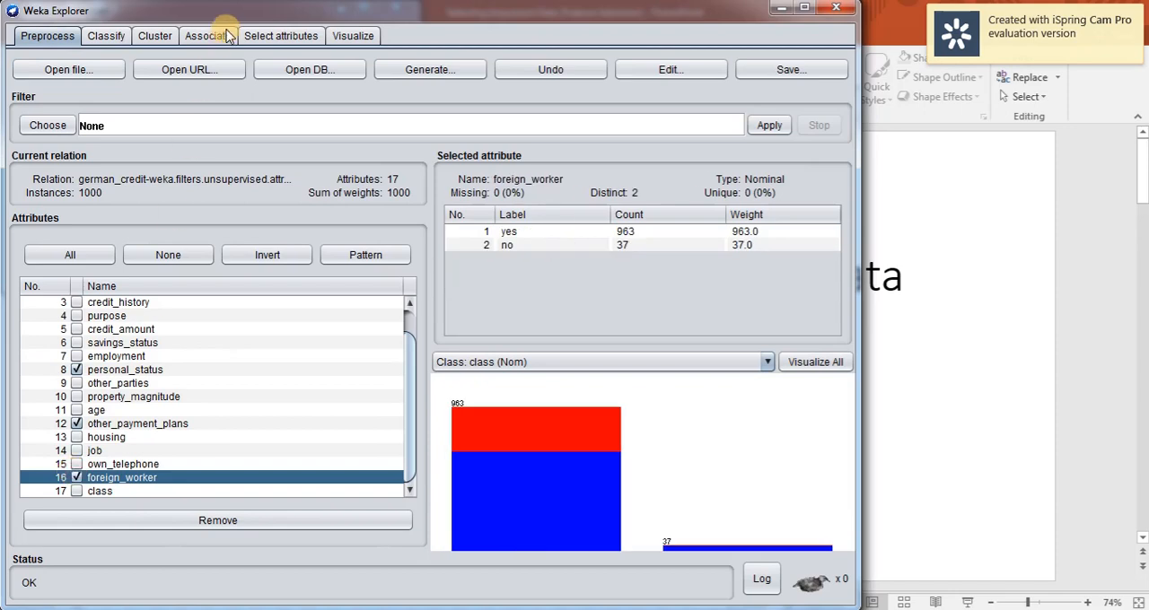
Add other_parties, job and own_telephone to the marked attributes, checking them against the full ranking, and remove all six from the dataset.
left_click(270, 36)
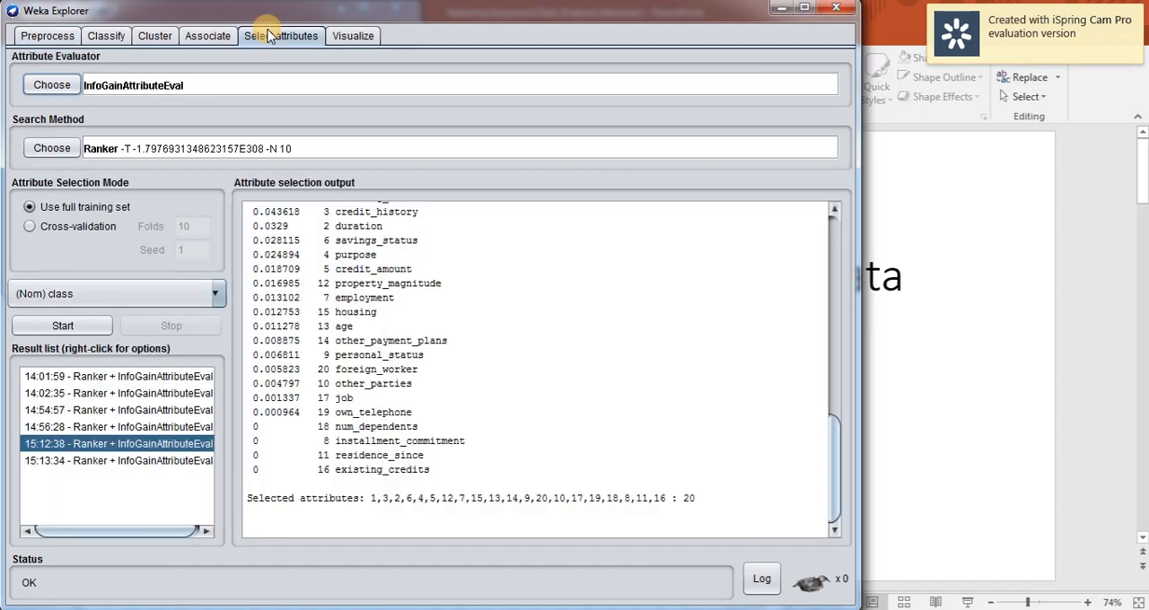
left_click(47, 35)
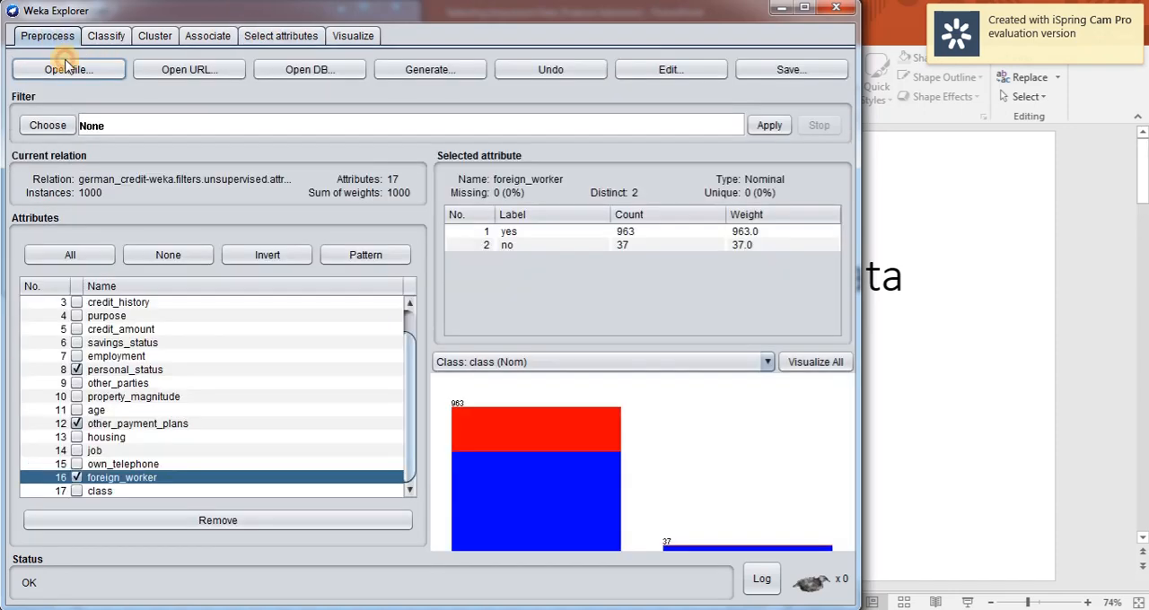
left_click(78, 385)
left_click(291, 35)
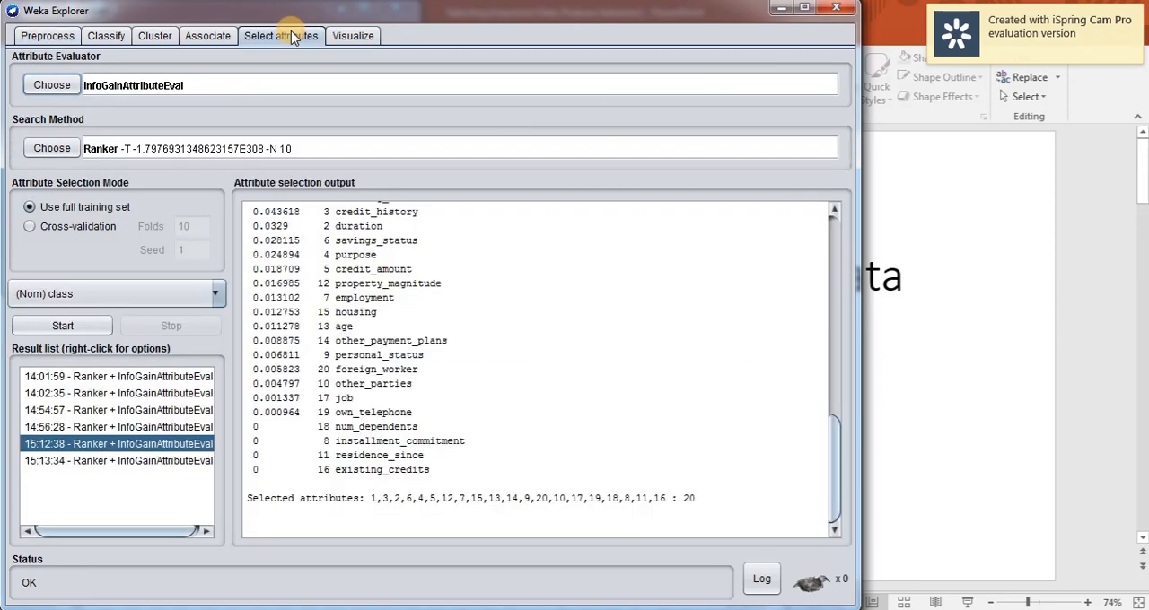
left_click(46, 36)
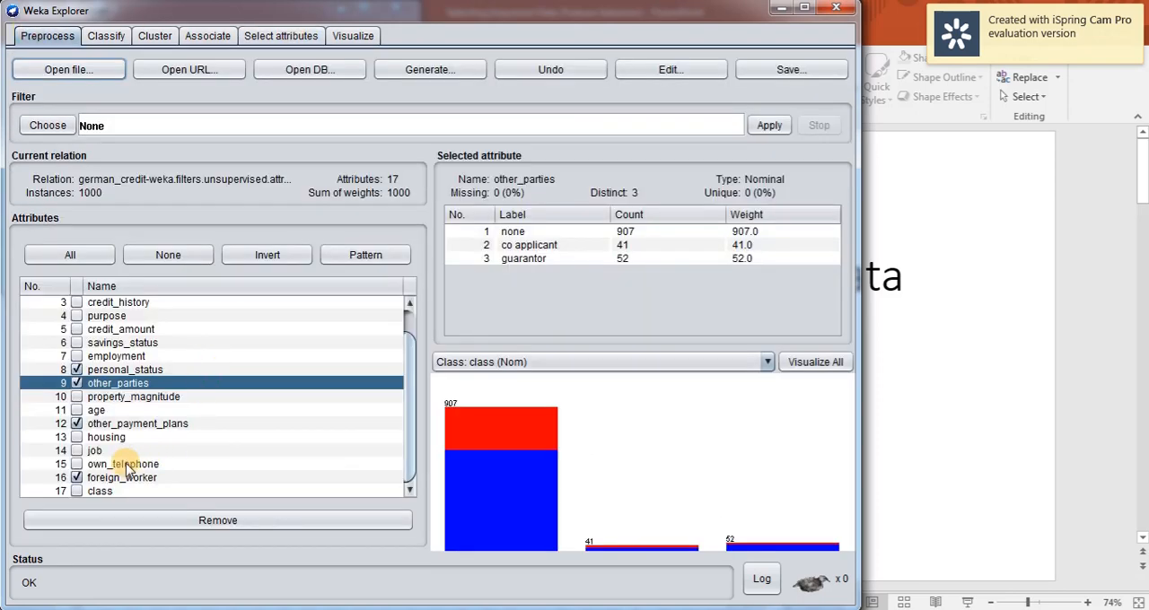
left_click(76, 452)
left_click(280, 38)
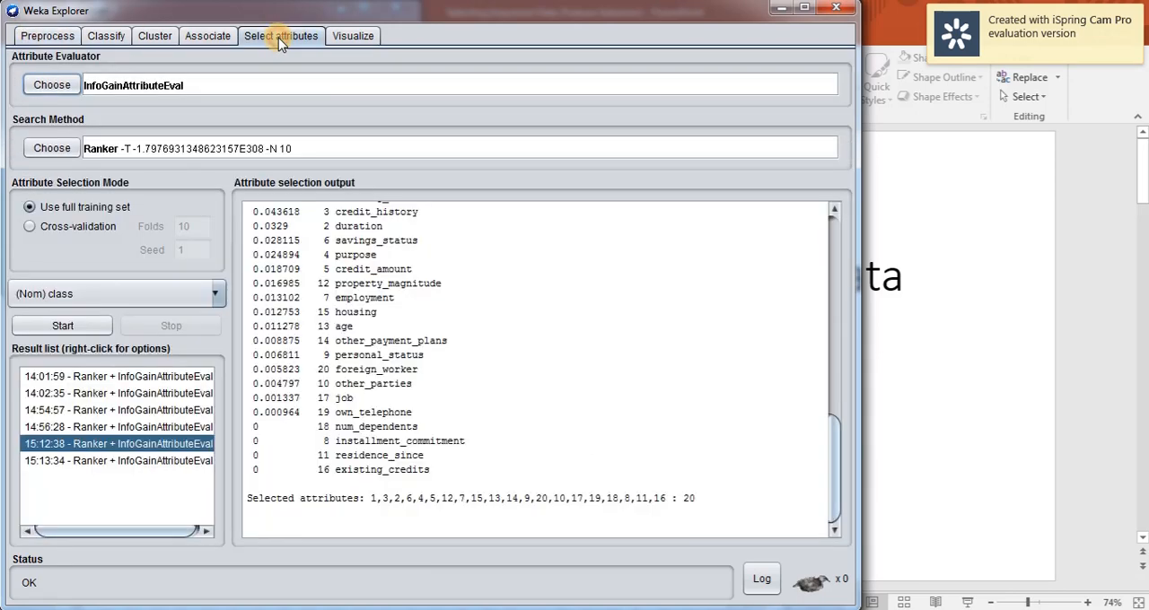
left_click(47, 36)
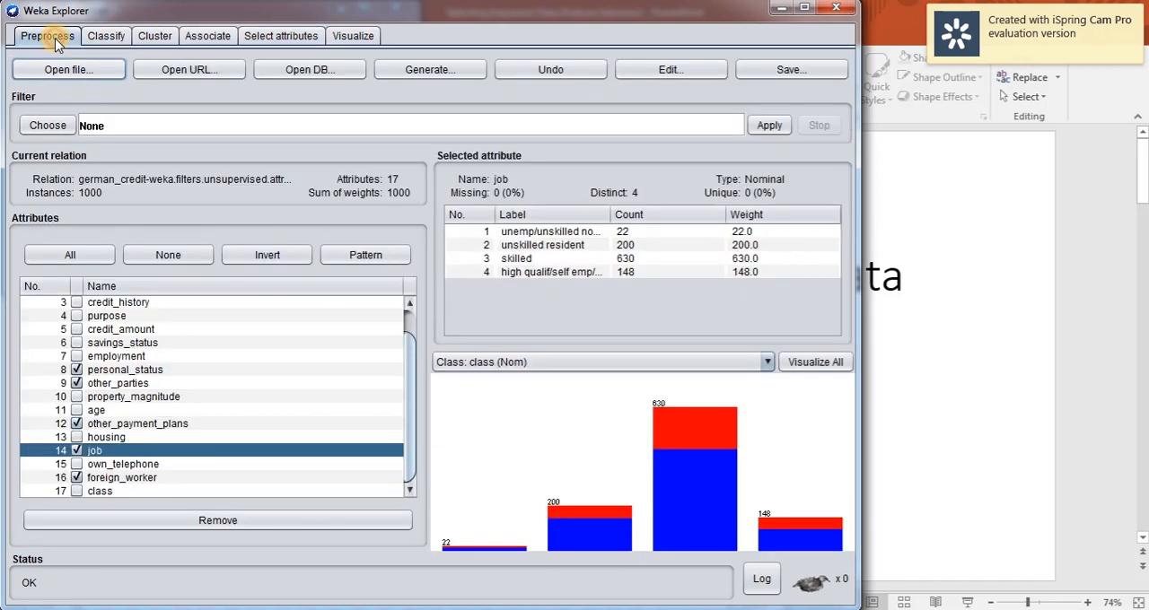
left_click(78, 465)
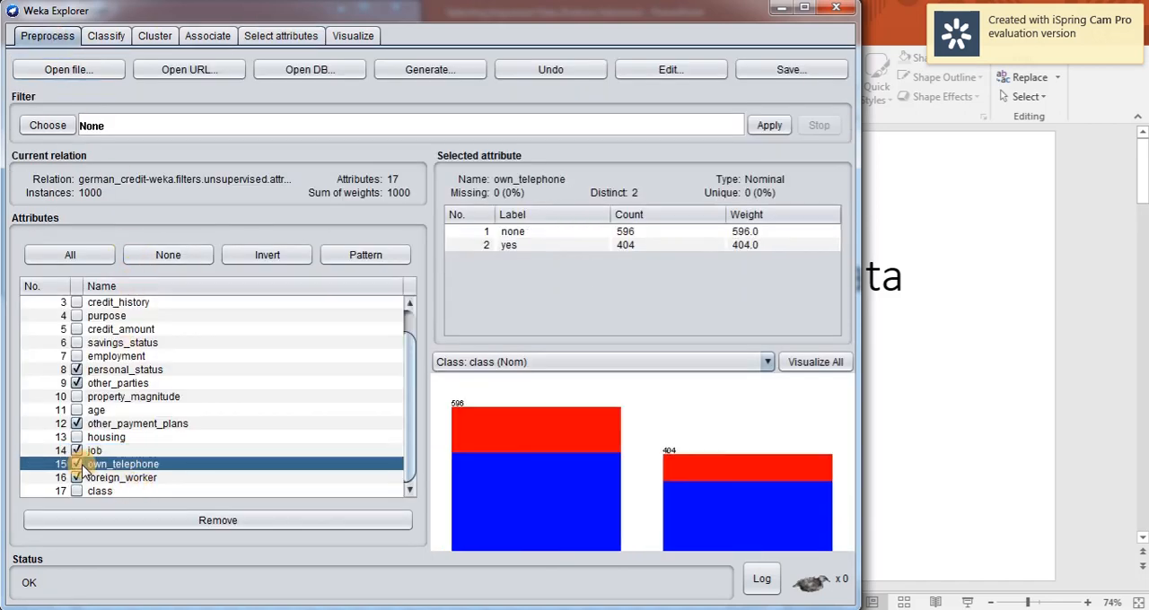
left_click(215, 522)
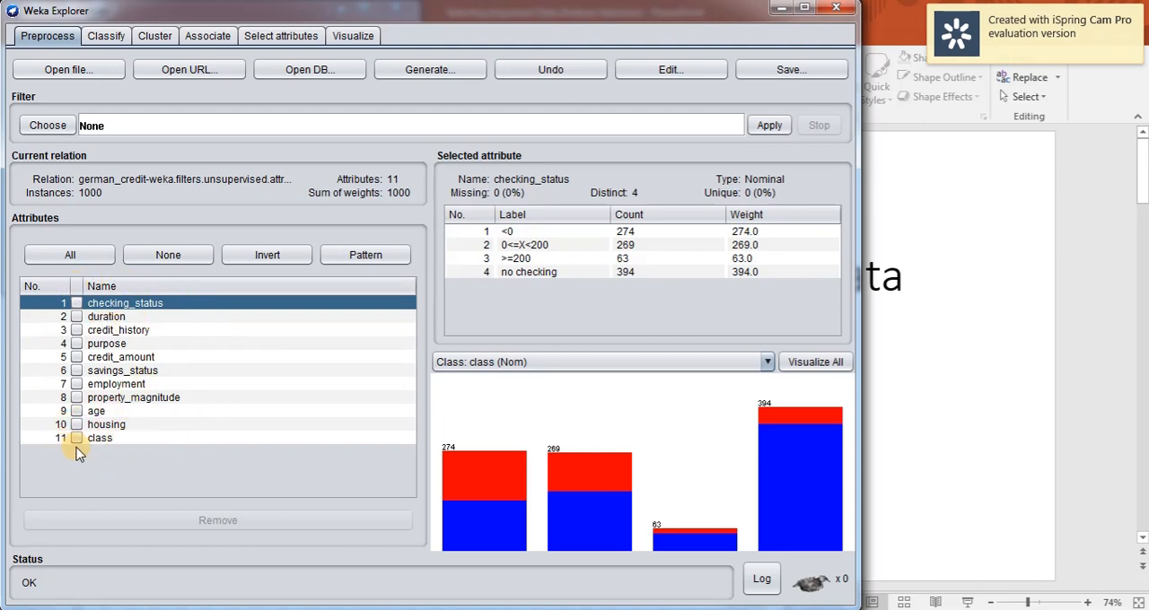
Run J48 with 10-fold cross-validation on the top 10 attributes and review the result alongside the attribute ranking and remaining attributes.
left_click(100, 36)
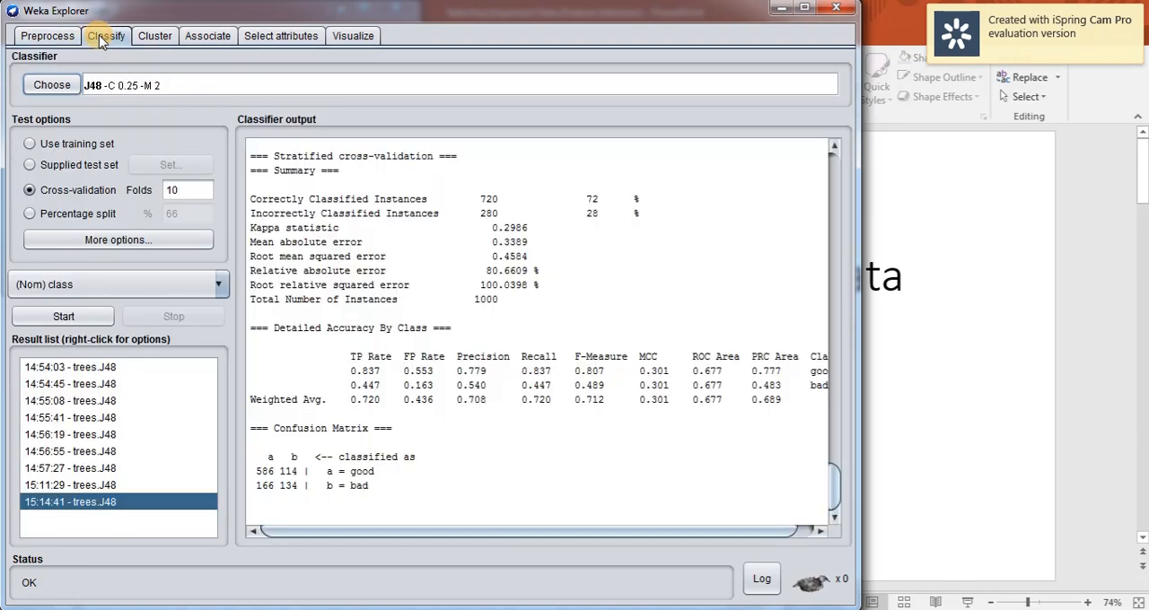
left_click(65, 317)
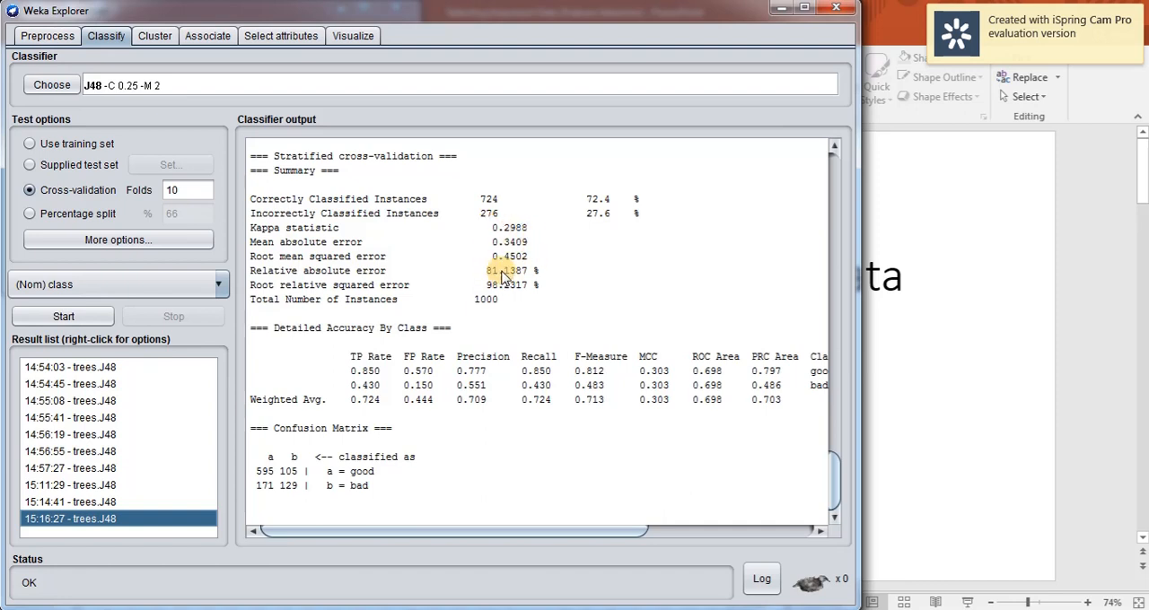
left_click(256, 36)
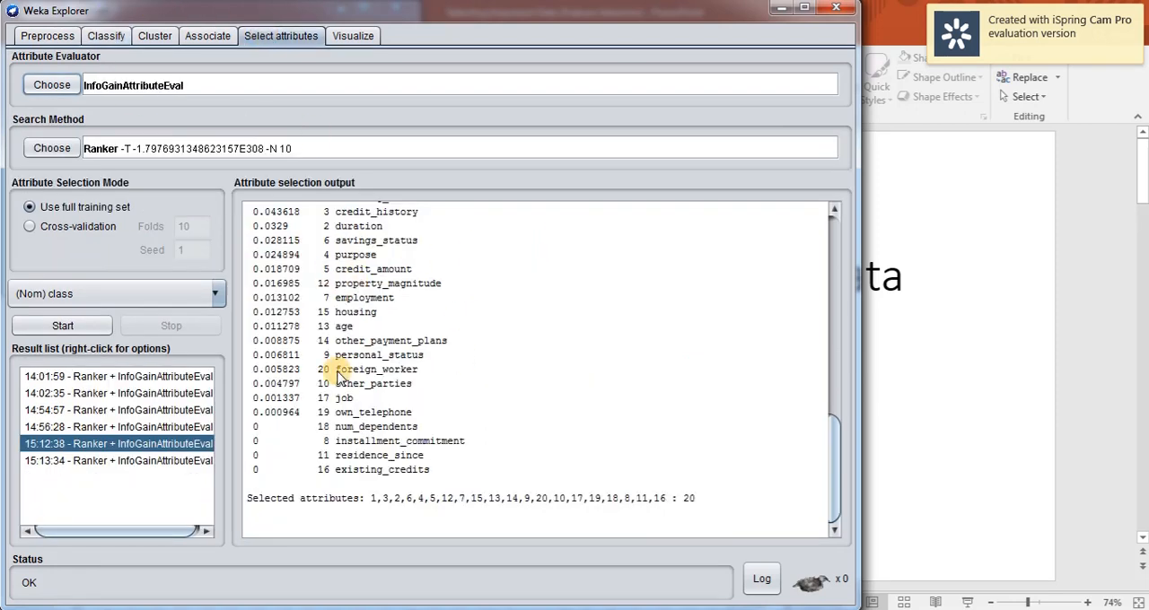
left_click(103, 40)
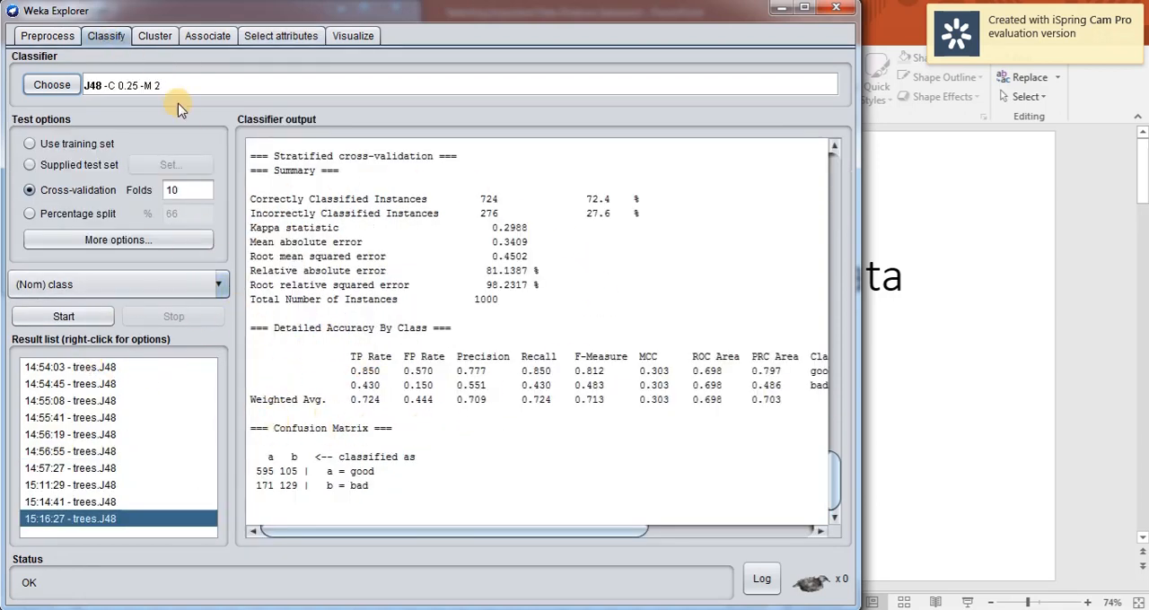
left_click(275, 40)
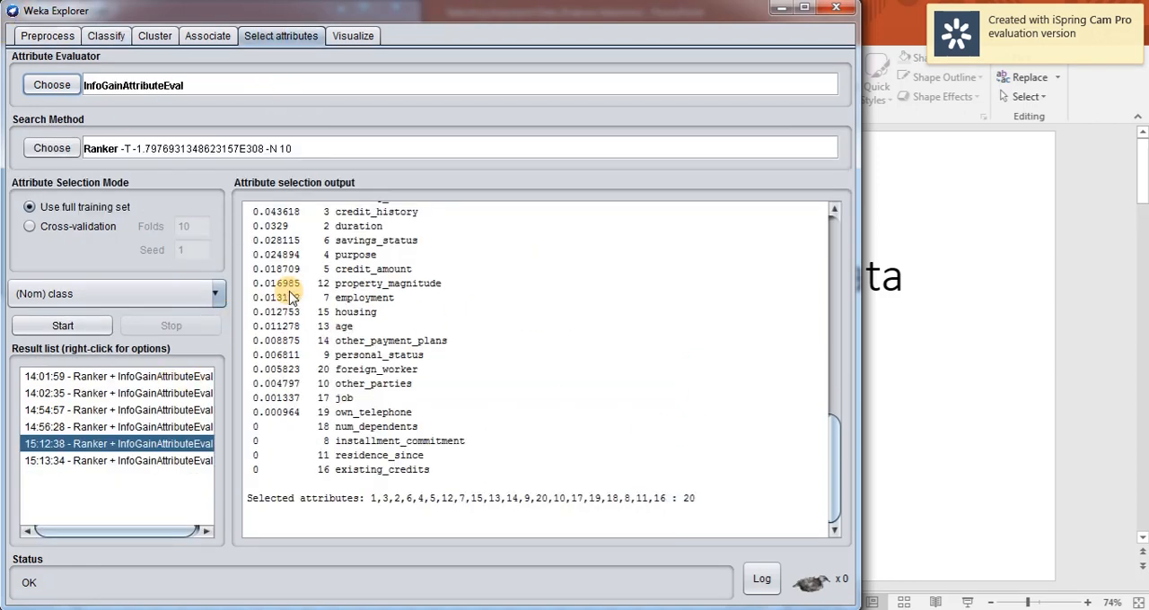
left_click(43, 36)
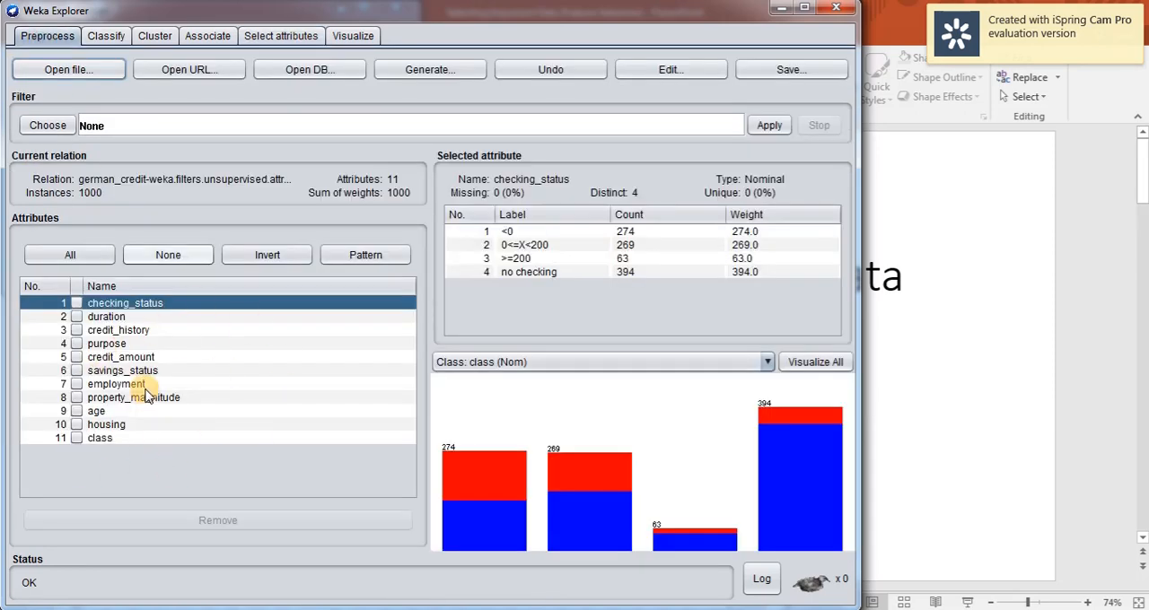
left_click(105, 35)
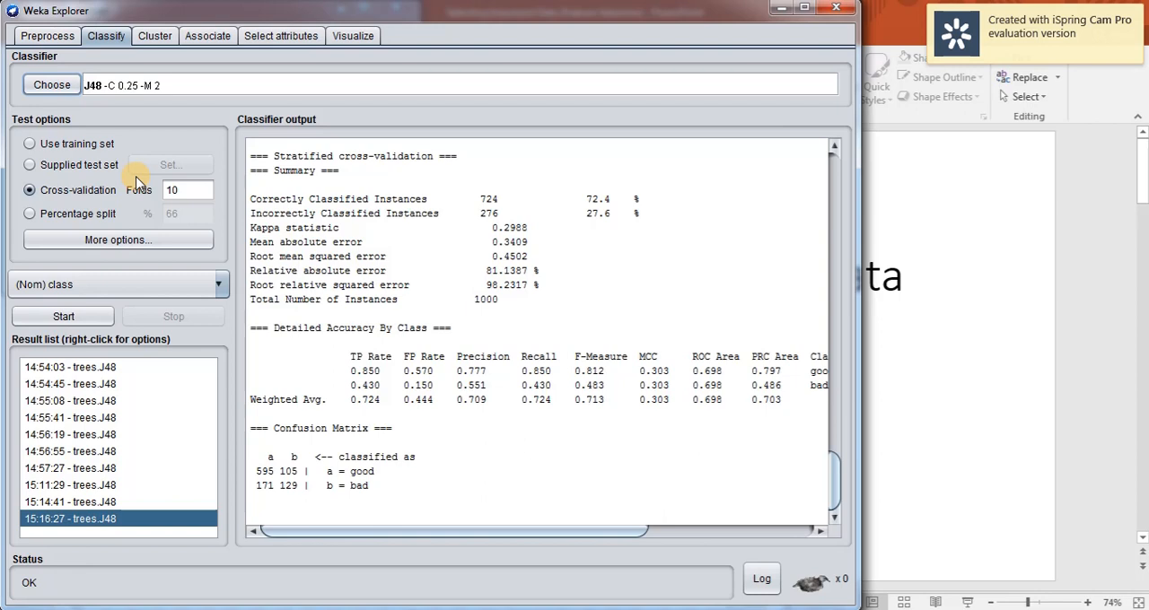
Load the iris.arff dataset and run J48 with 10-fold cross-validation on all its attributes.
left_click(63, 36)
left_click(94, 79)
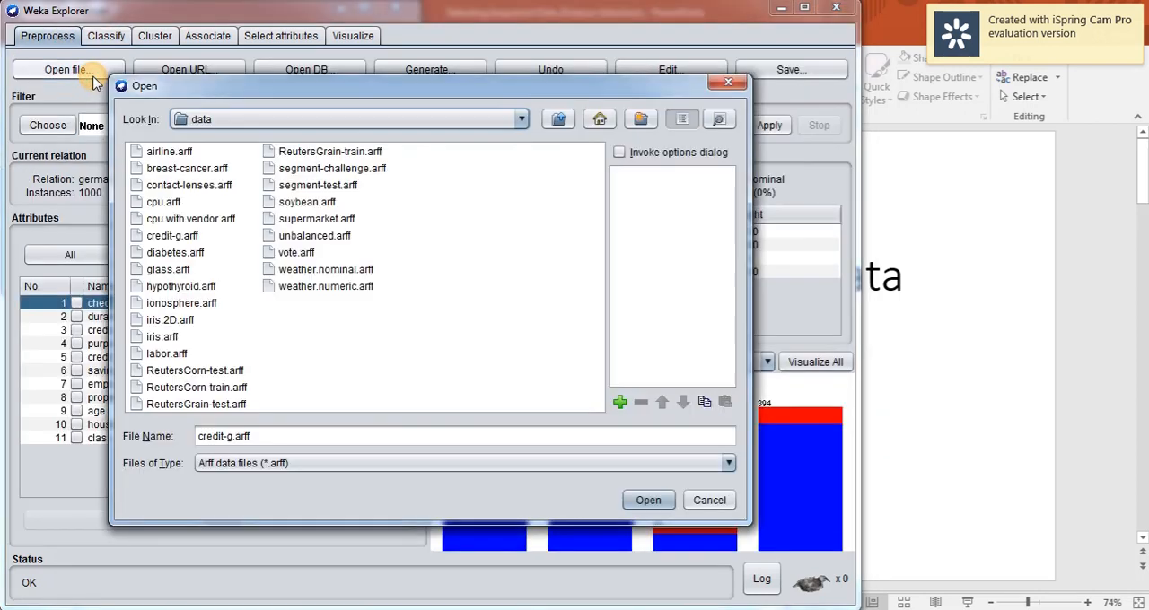
double_click(160, 337)
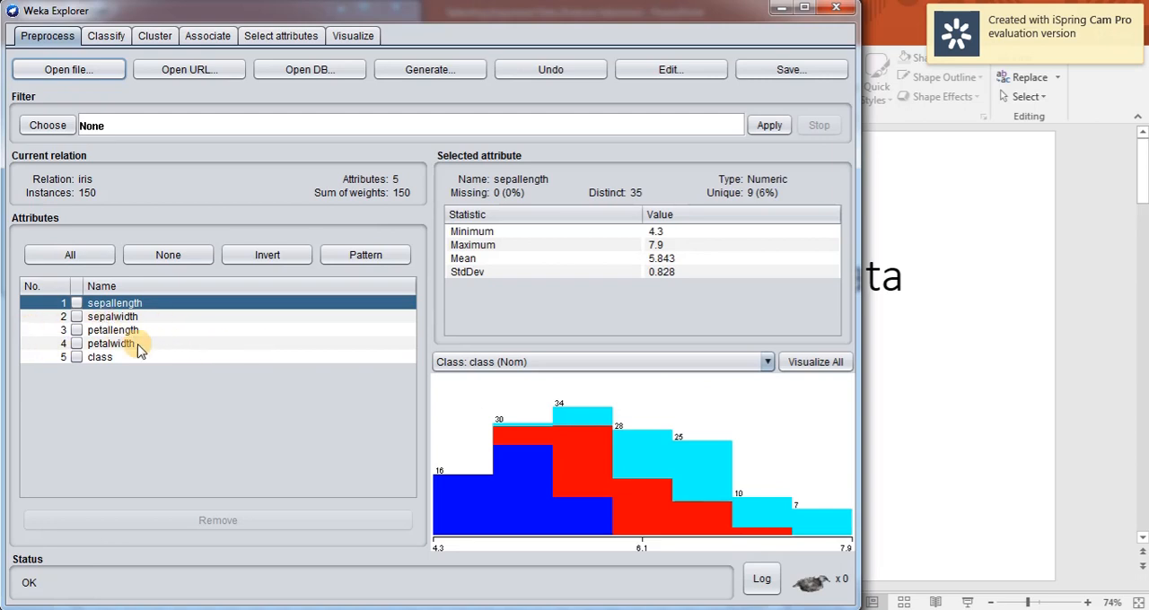
left_click(105, 40)
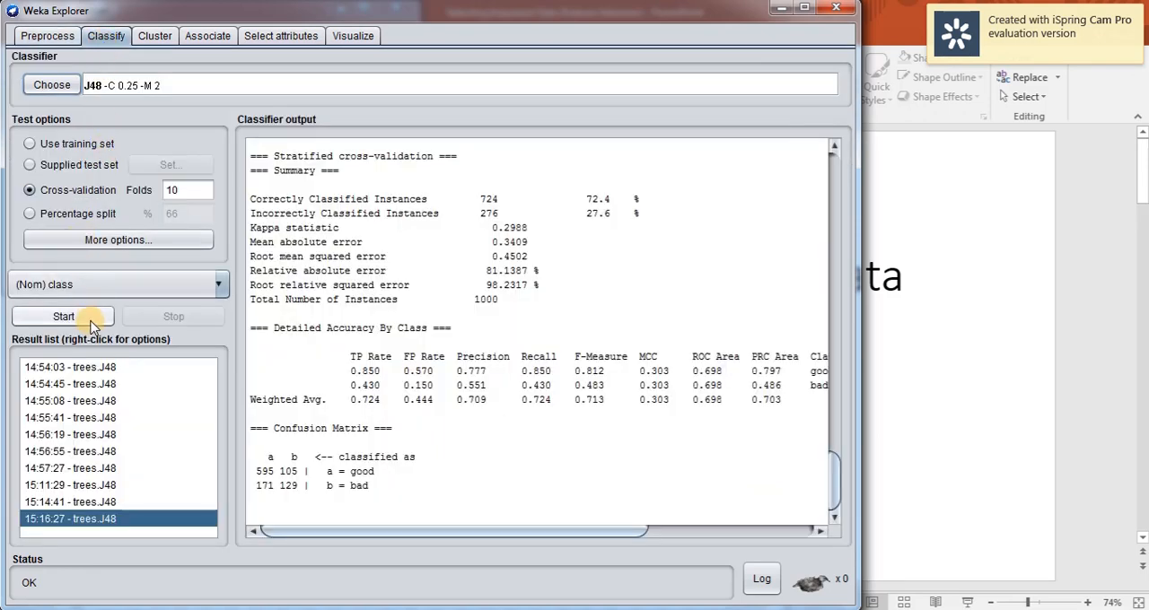
left_click(63, 316)
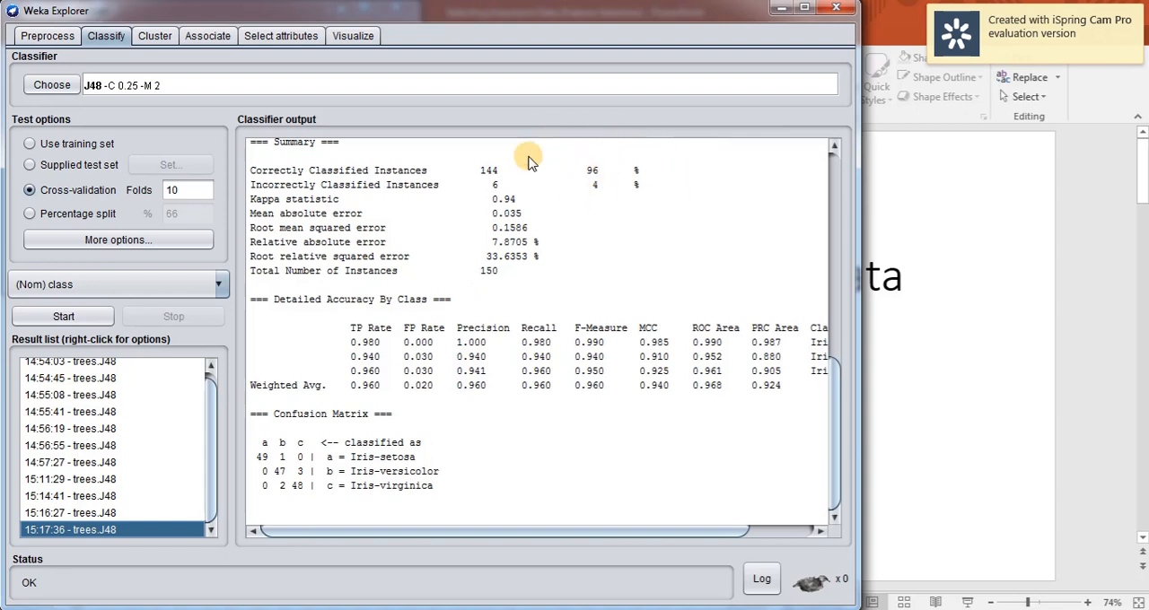
Rank the iris attributes with InfoGainAttributeEval and Ranker, using the nominal class attribute as the target.
left_click(277, 38)
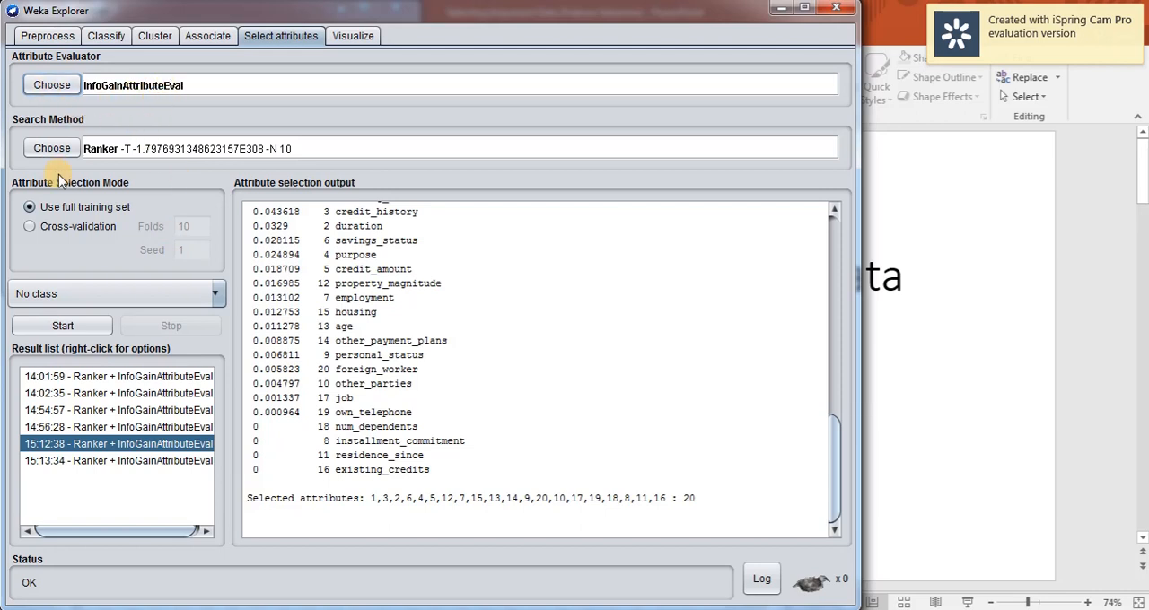
left_click(72, 299)
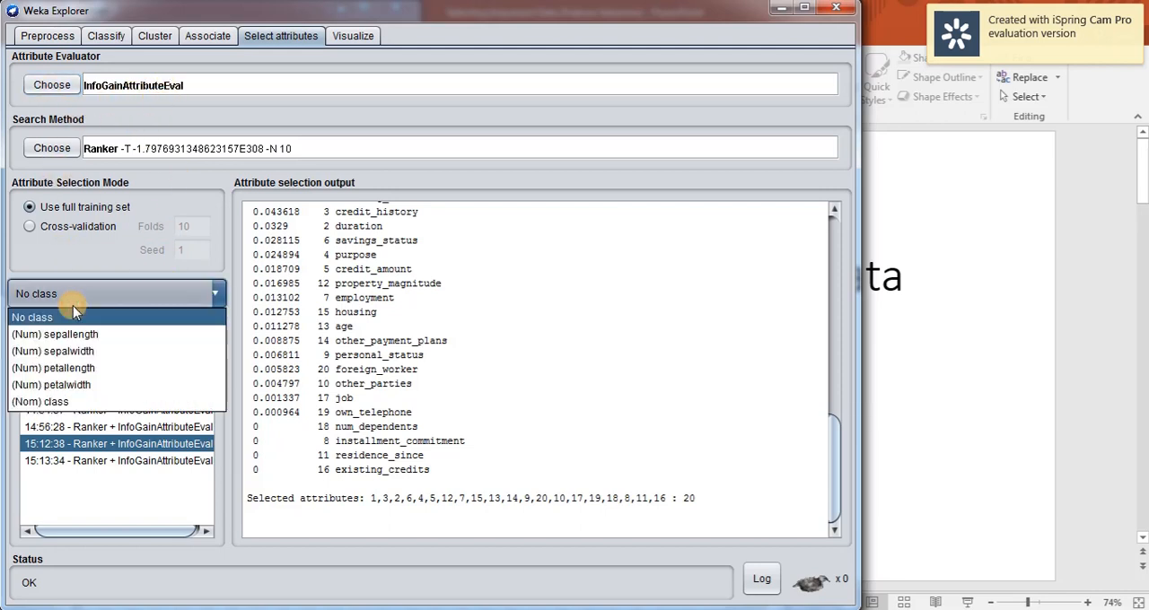
left_click(72, 401)
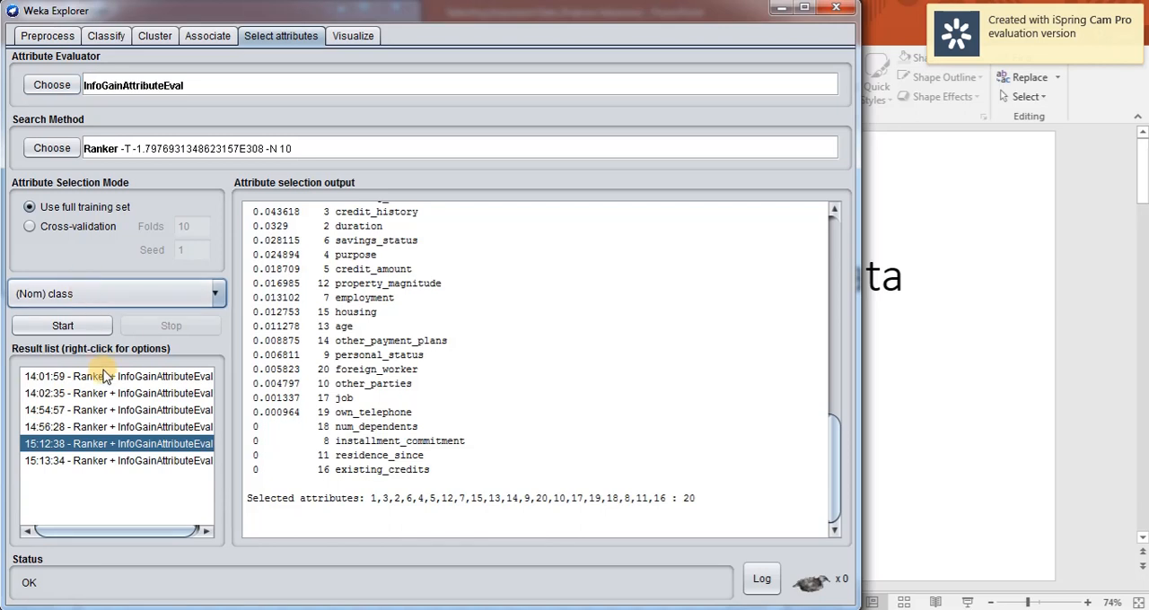
left_click(52, 330)
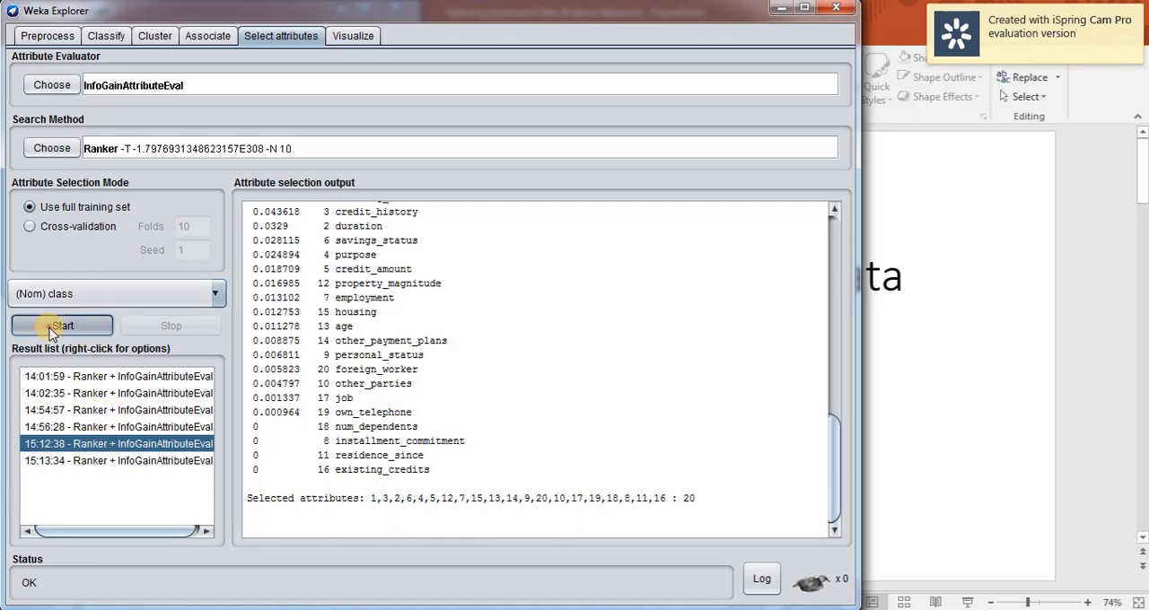
scroll(450, 514, "up", 1)
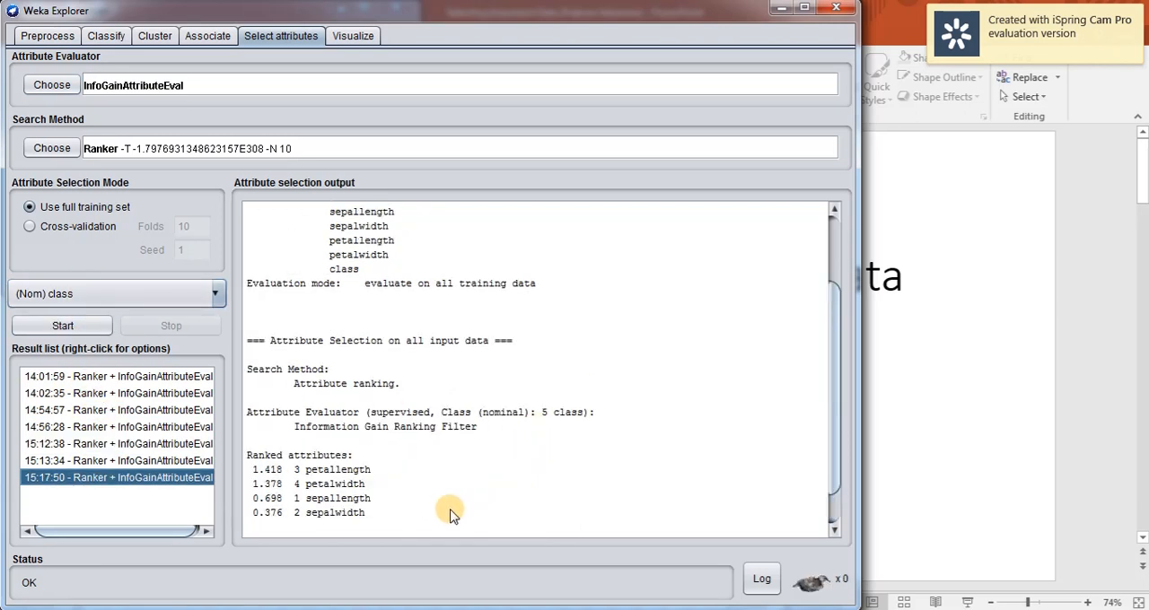
scroll(451, 515, "down", 1)
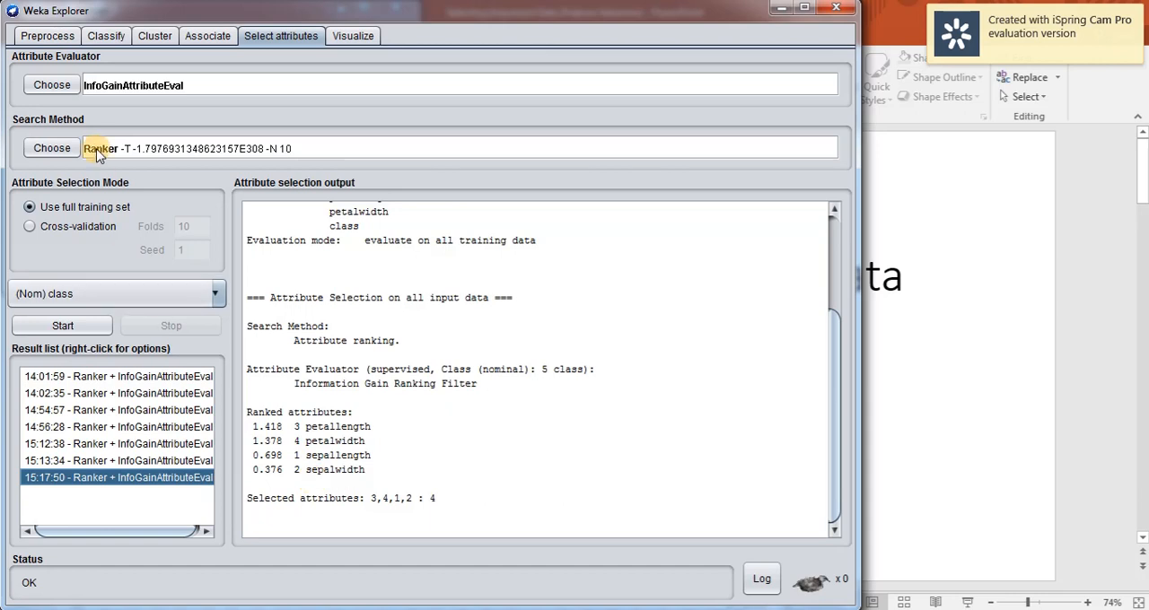
Remove the sepallength and sepalwidth attributes from the iris dataset.
left_click(61, 40)
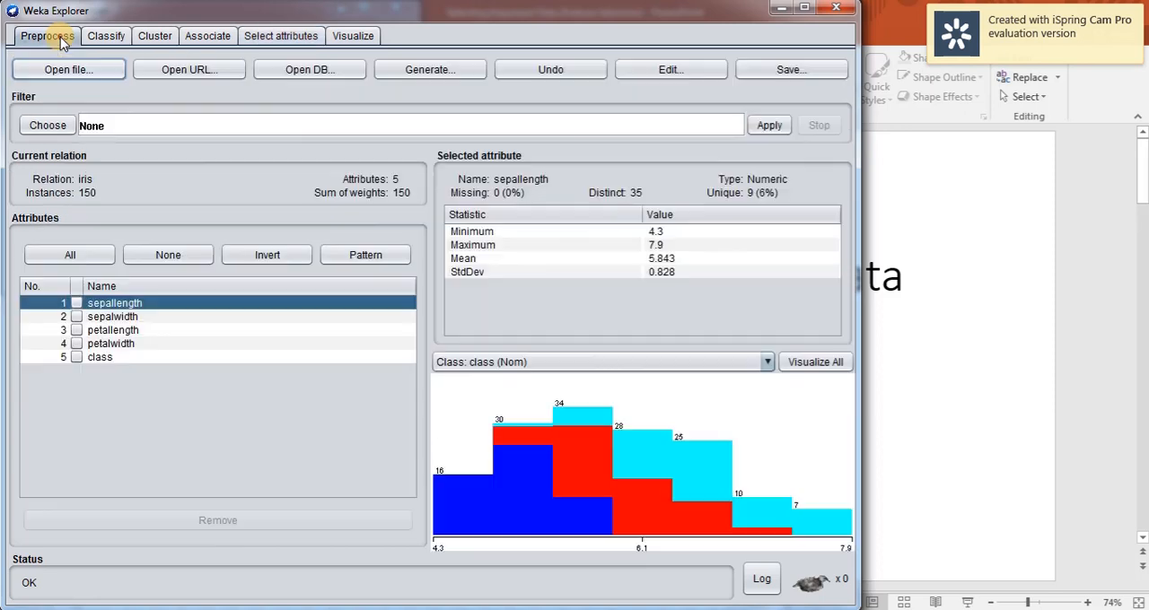
left_click(77, 303)
left_click(76, 317)
left_click(197, 522)
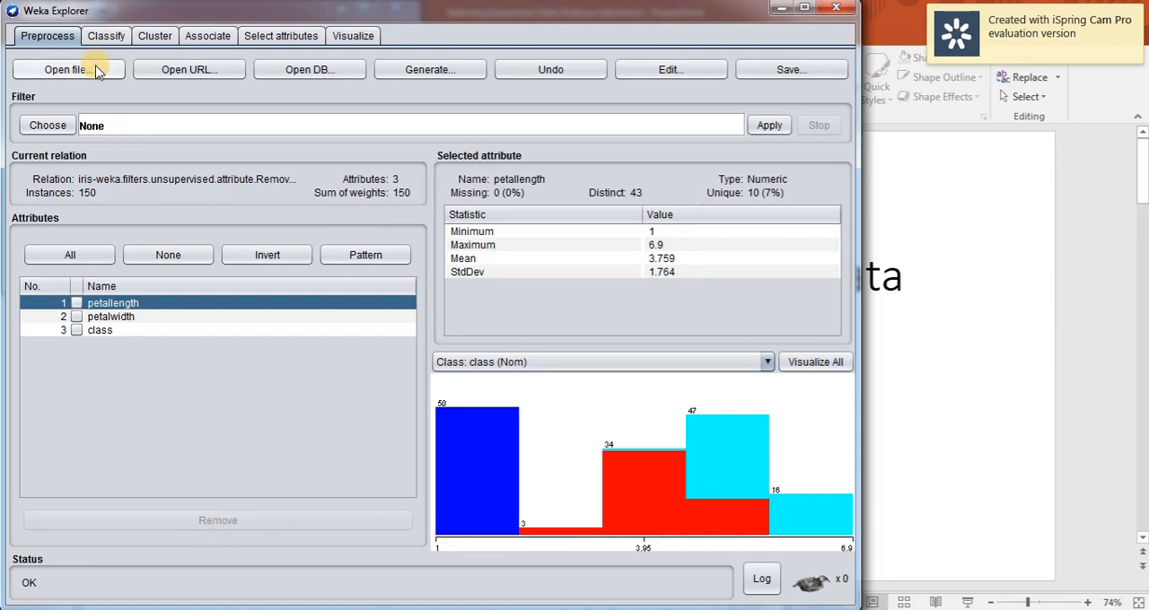
Run J48 with 10-fold cross-validation on the reduced iris dataset and compare the output with the all-attributes run.
left_click(104, 36)
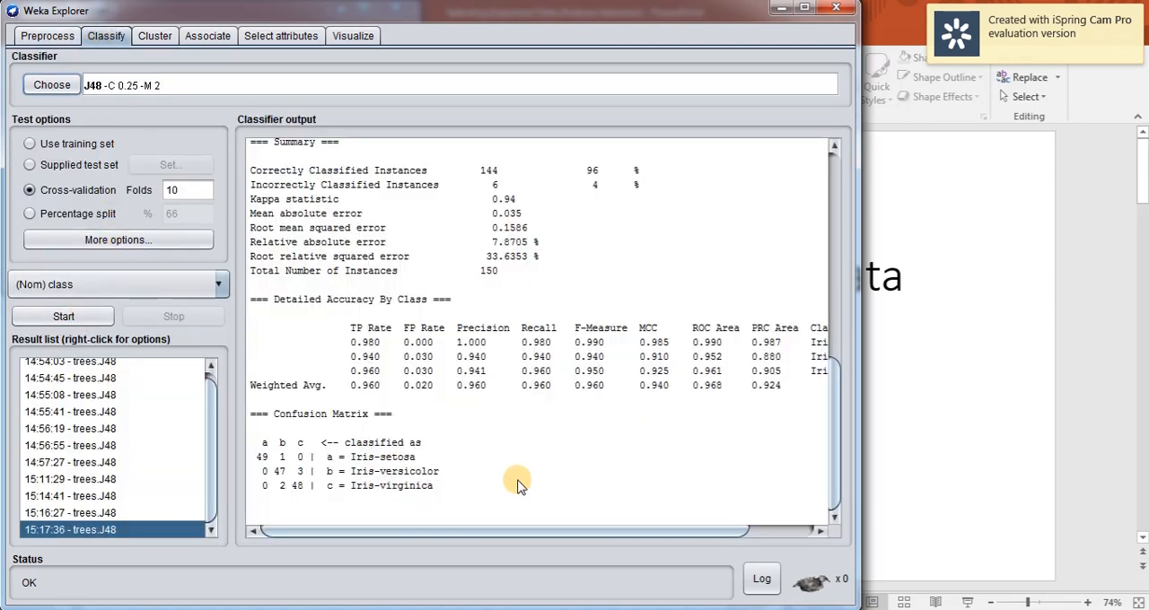
left_click(64, 318)
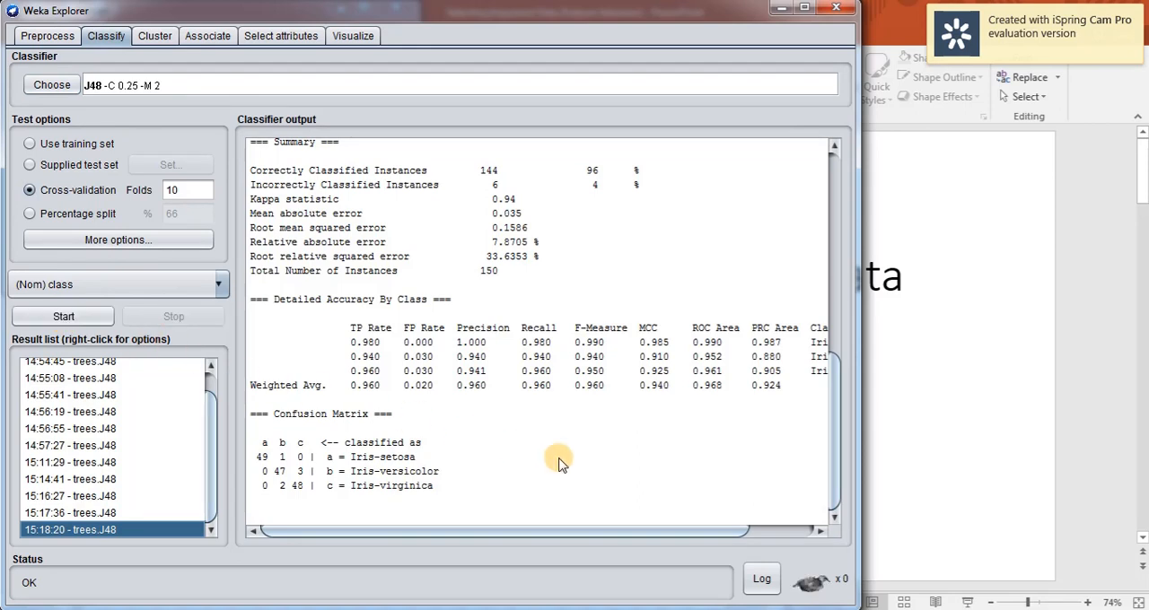
left_click(125, 513)
left_click(126, 531)
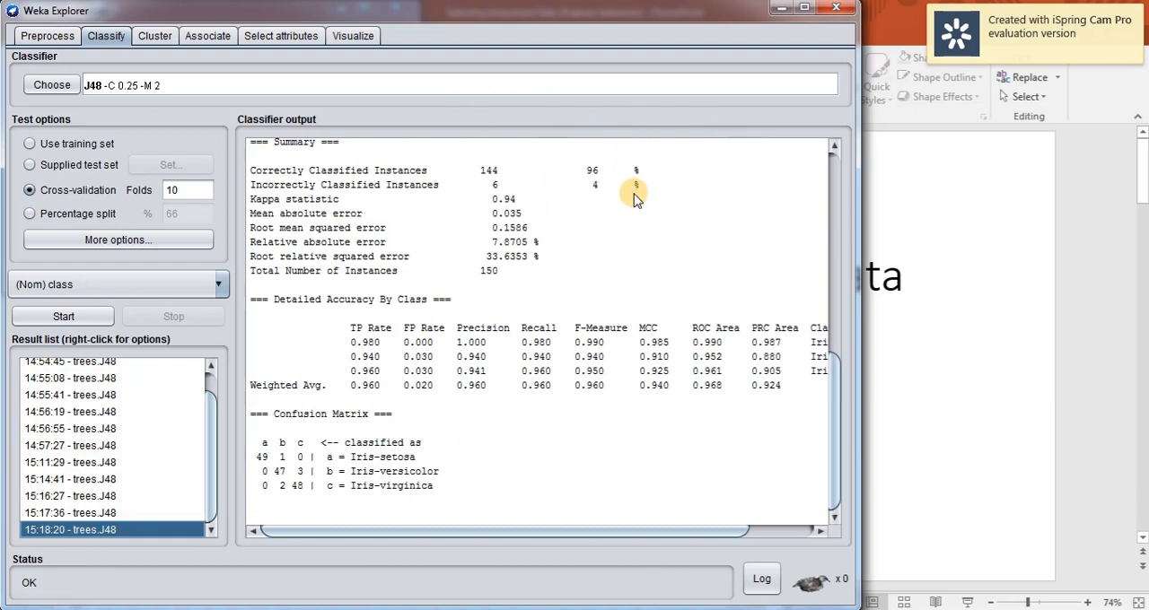
Review the iris information gain ranking against the J48 accuracy and the attributes left in the dataset.
left_click(274, 43)
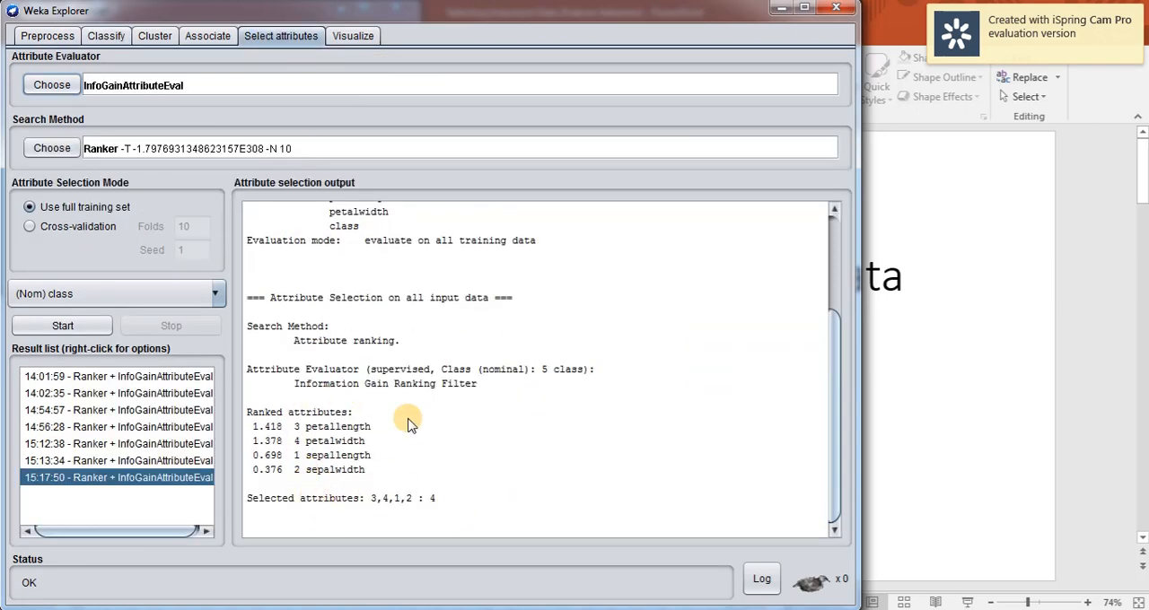
left_click(98, 36)
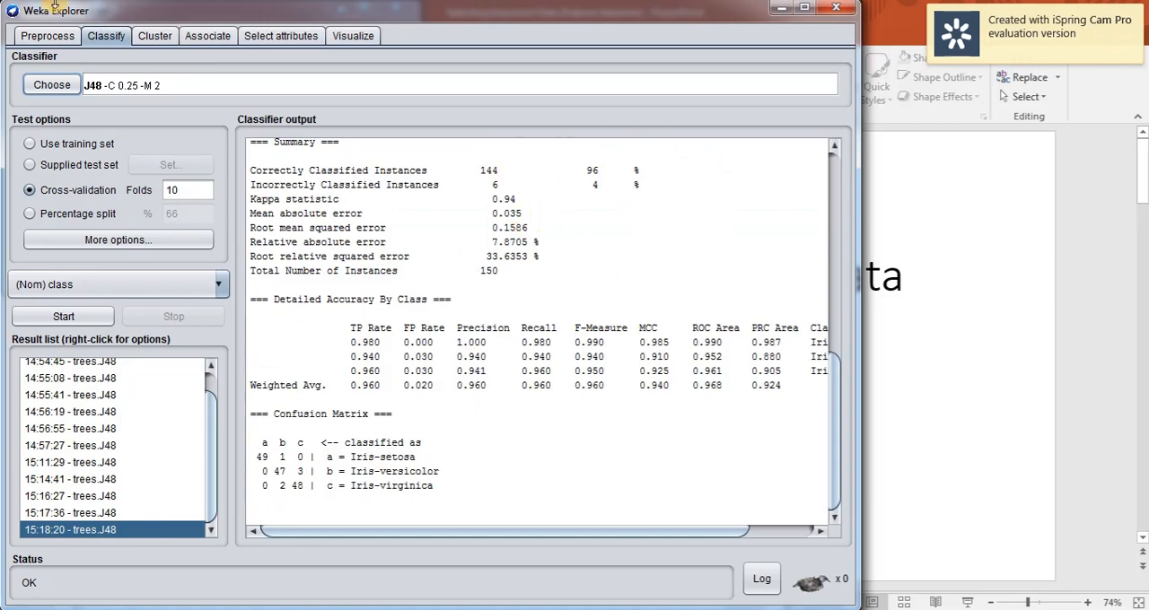
left_click(58, 40)
left_click(254, 36)
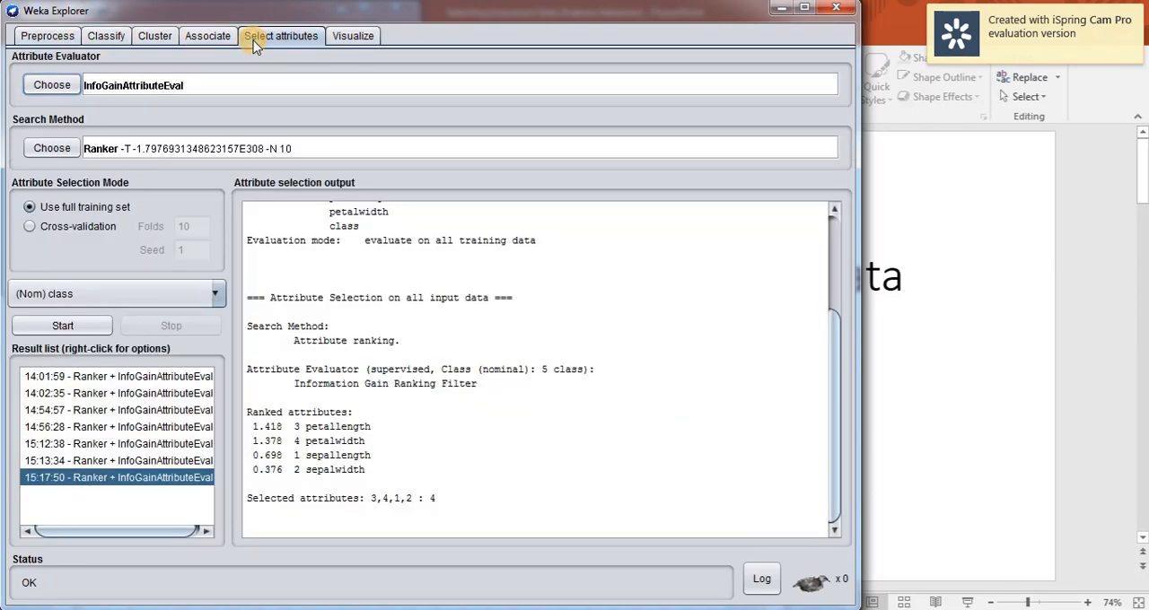
left_click(56, 34)
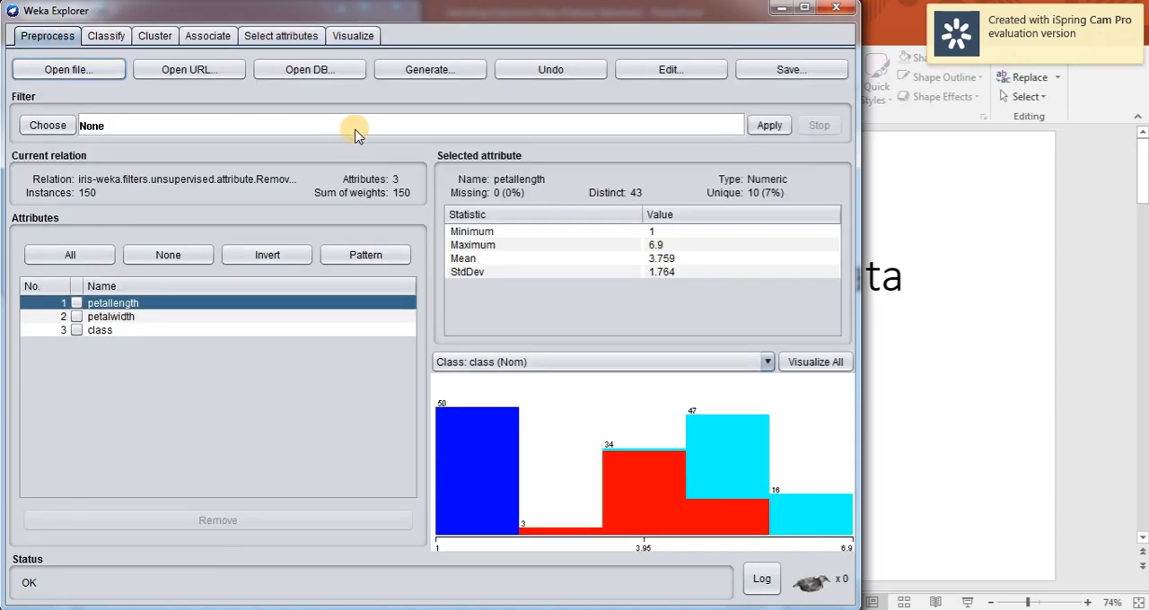
mouse_move(334, 609)
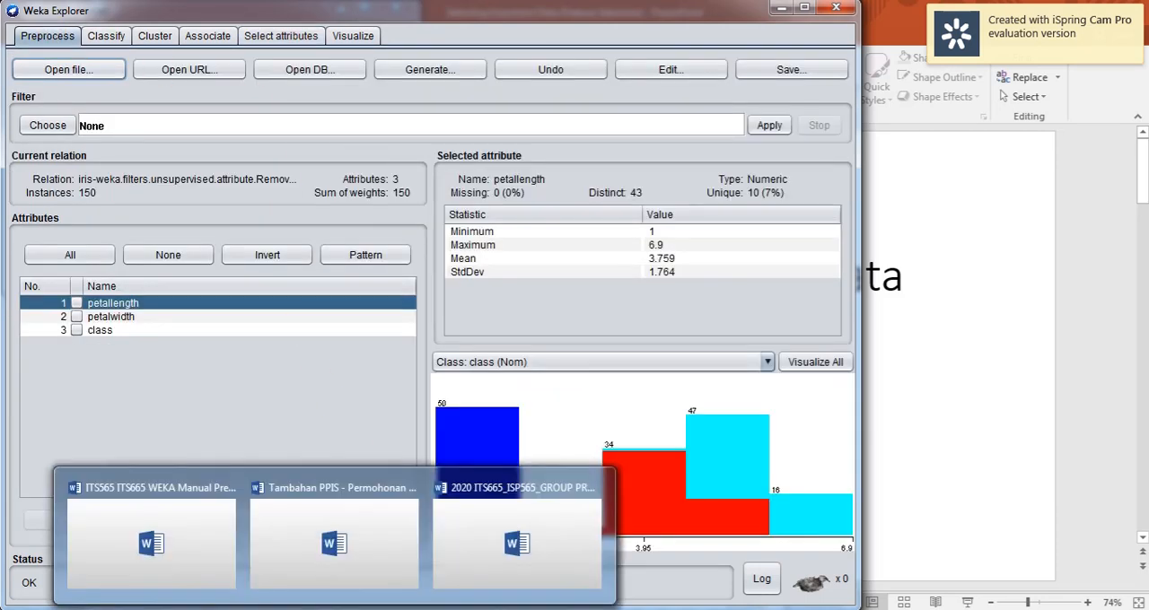
Switch to the group project document in Word and read the A4 data reduction task and the part B classification activities.
left_click(477, 552)
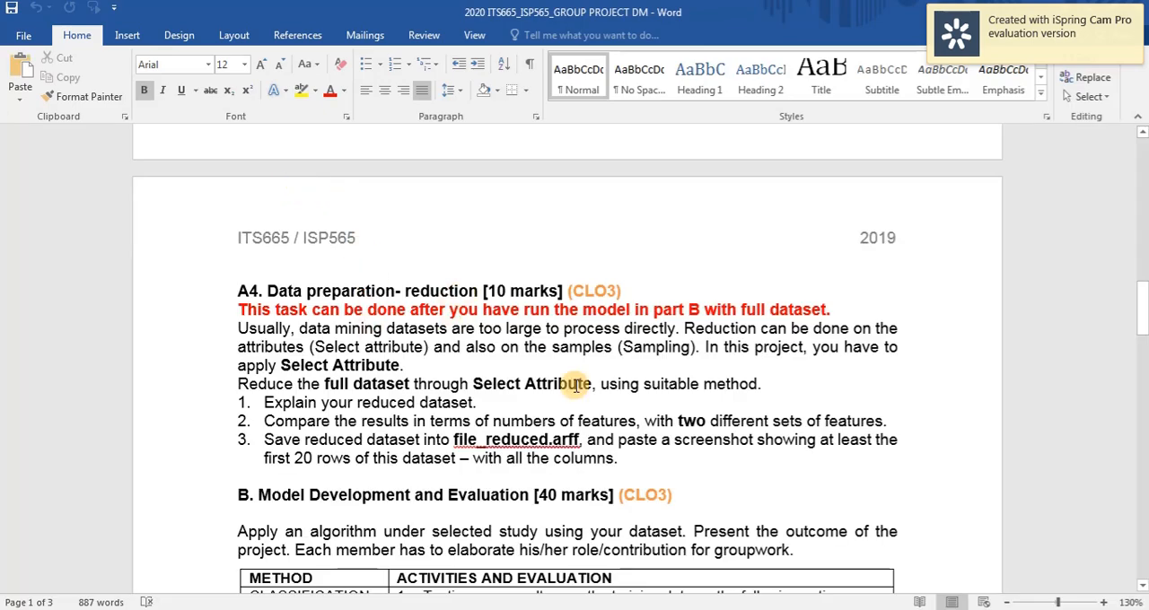
left_click(573, 458)
left_click(545, 418)
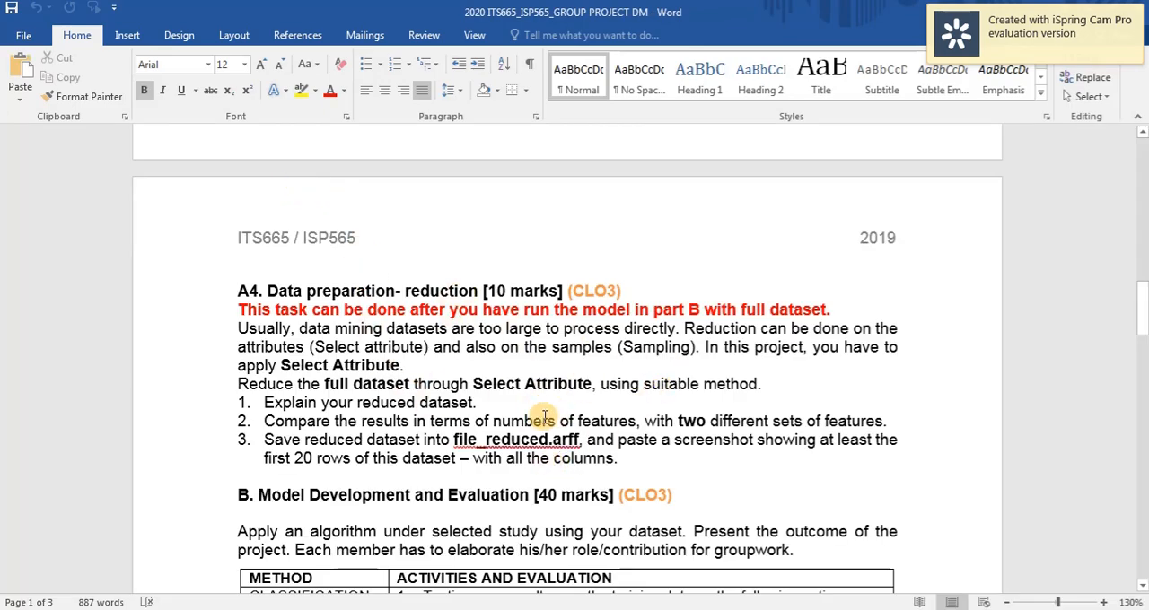
scroll(544, 418, "down", 2)
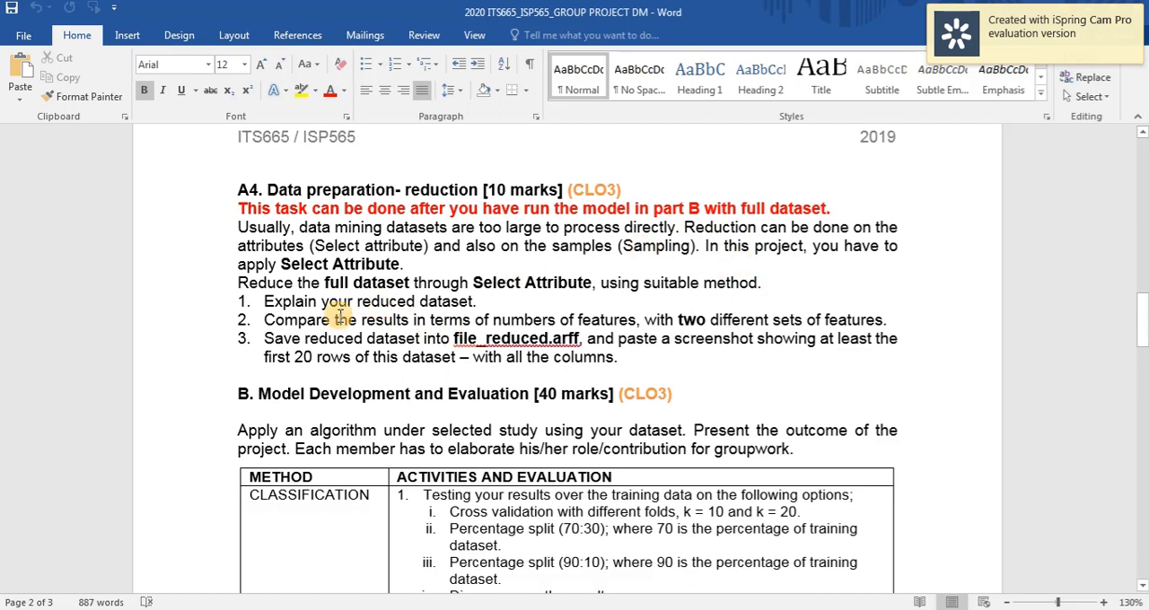
left_click_drag(292, 262, 400, 266)
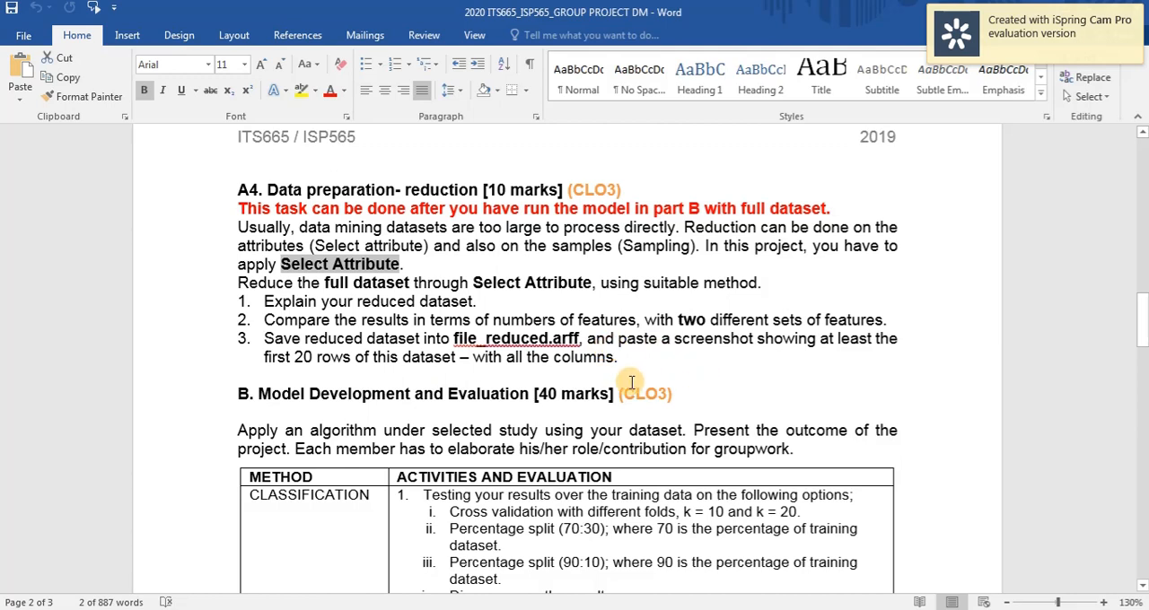
scroll(628, 368, "down", 1)
scroll(482, 390, "down", 5)
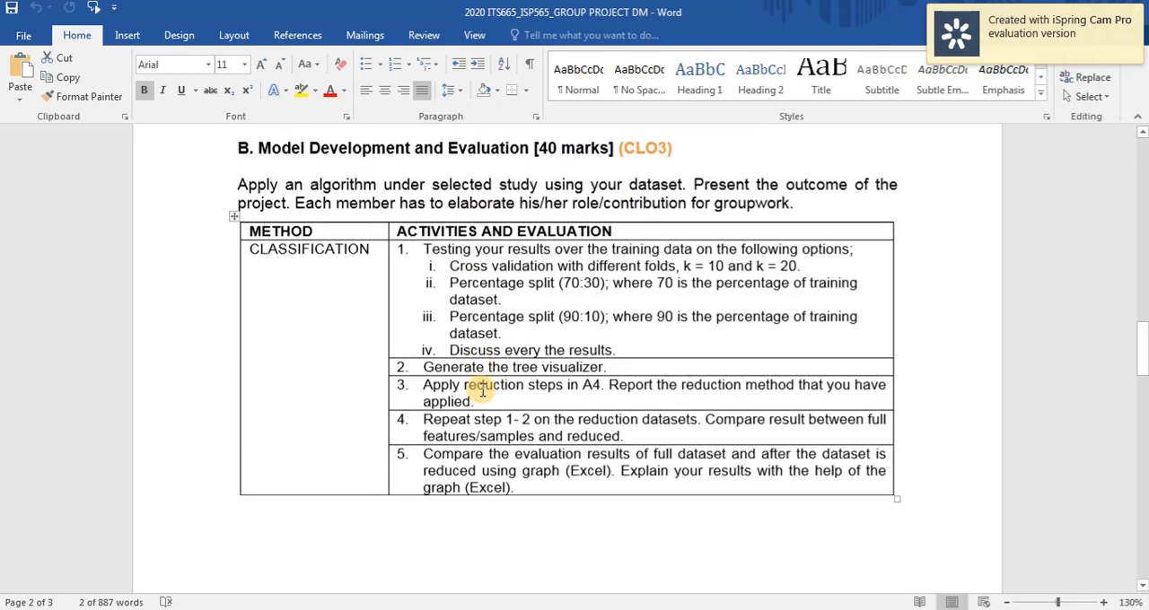
scroll(482, 389, "down", 6)
scroll(482, 390, "up", 8)
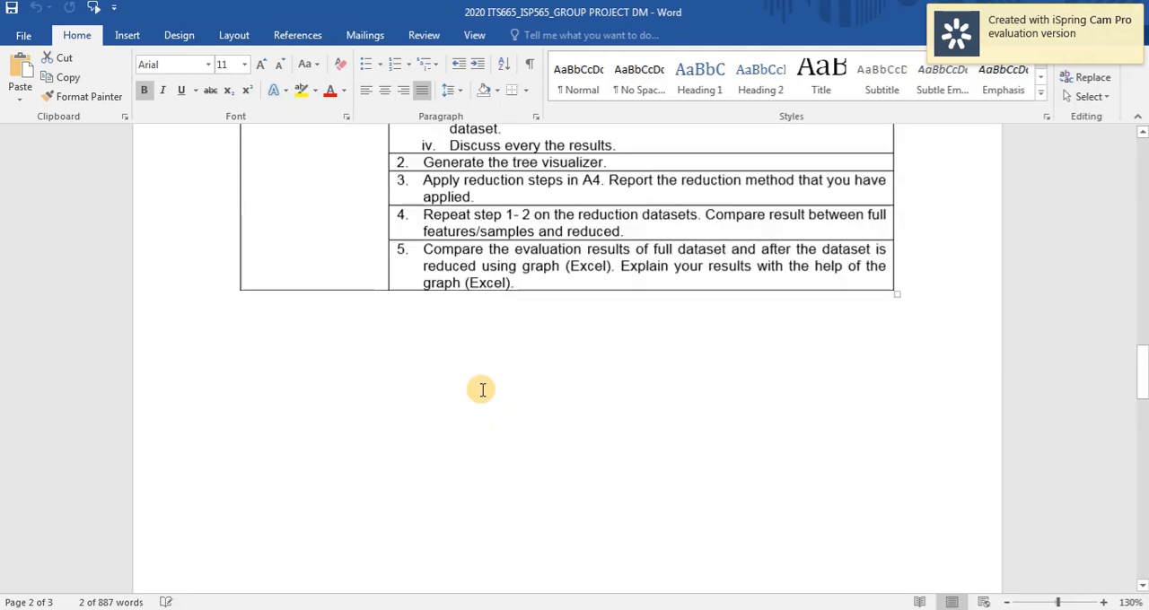
scroll(519, 393, "up", 2)
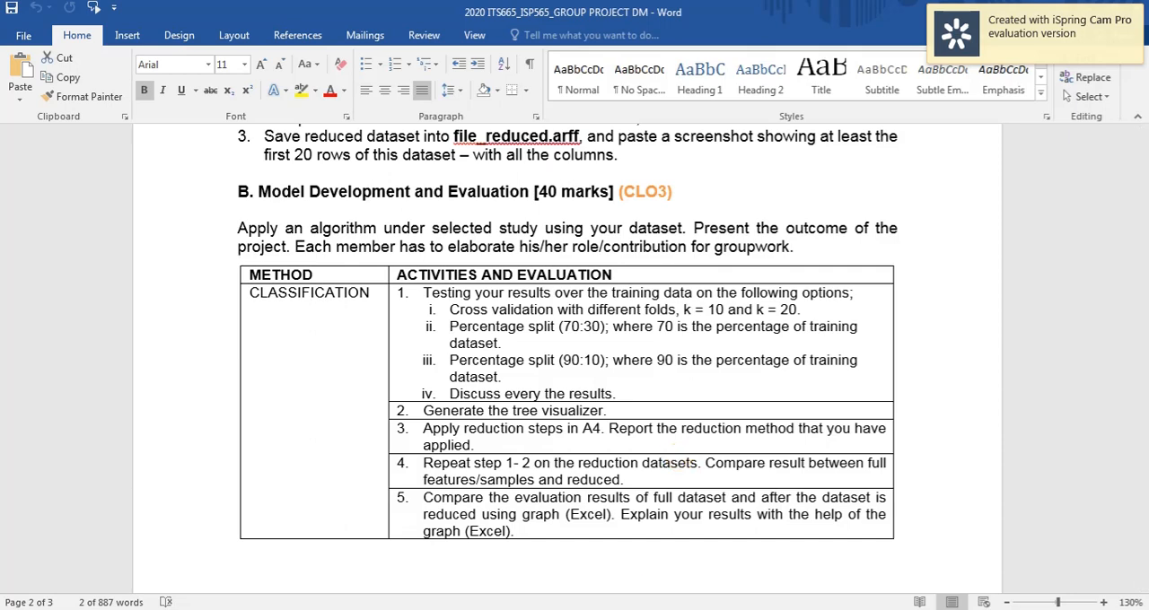
Switch to Weka Explorer, review the iris attribute ranking, remaining attributes and J48 output, and return to the Word project document.
left_click(810, 574)
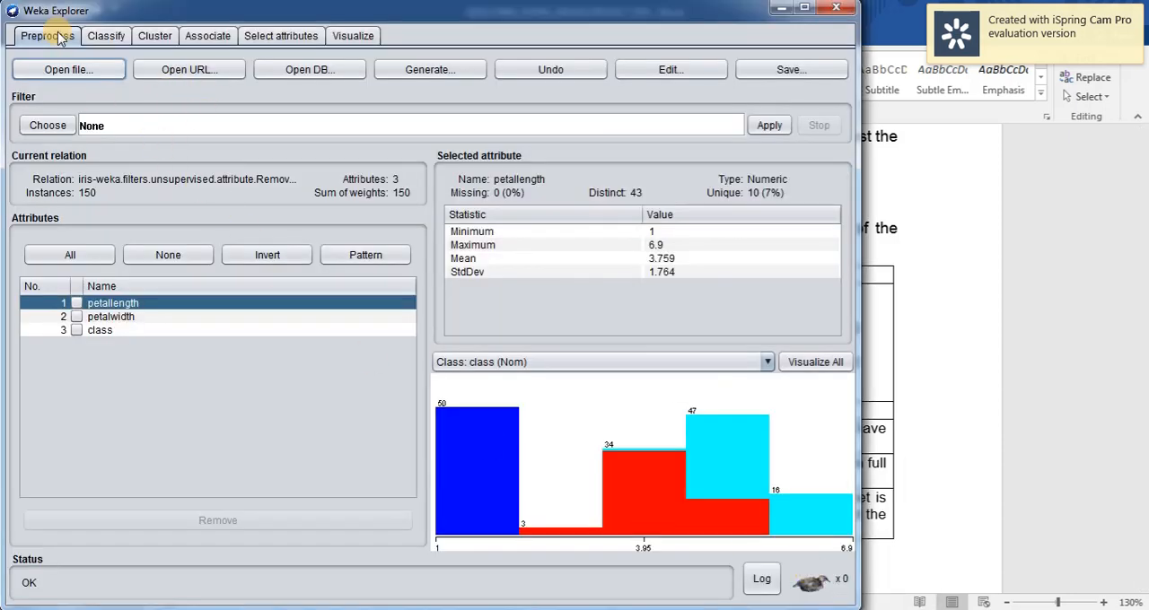
left_click(283, 36)
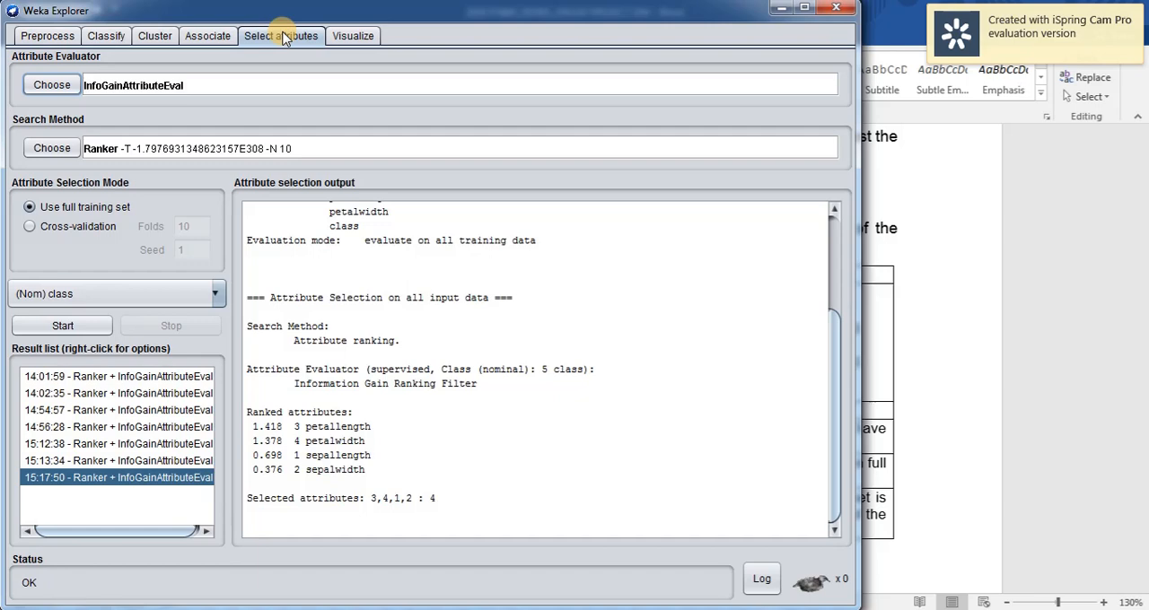
left_click(50, 35)
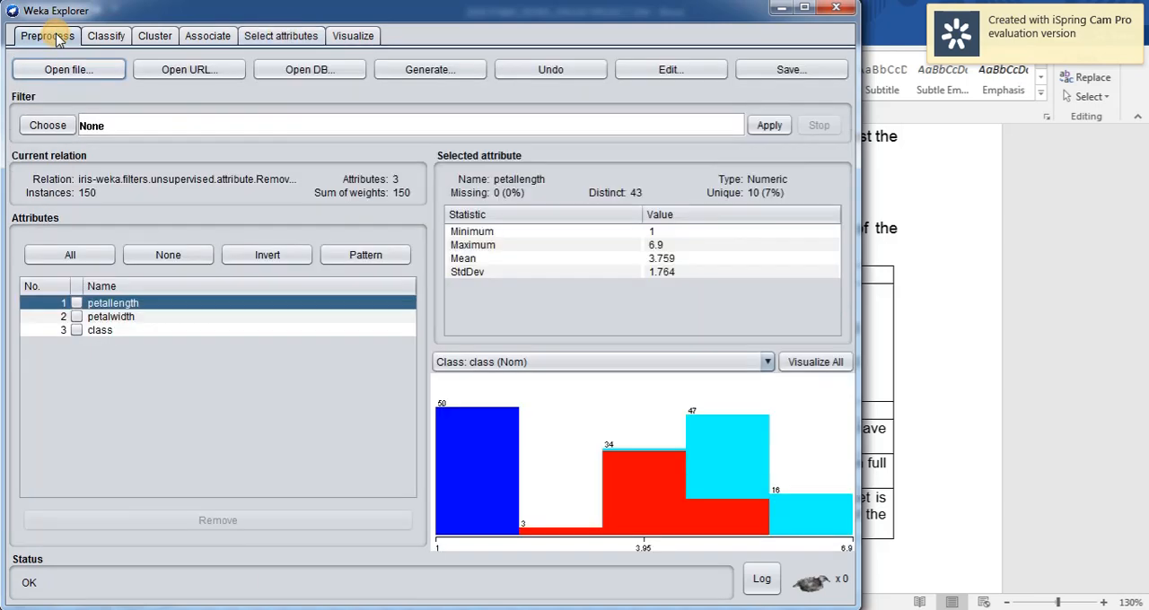
left_click(106, 36)
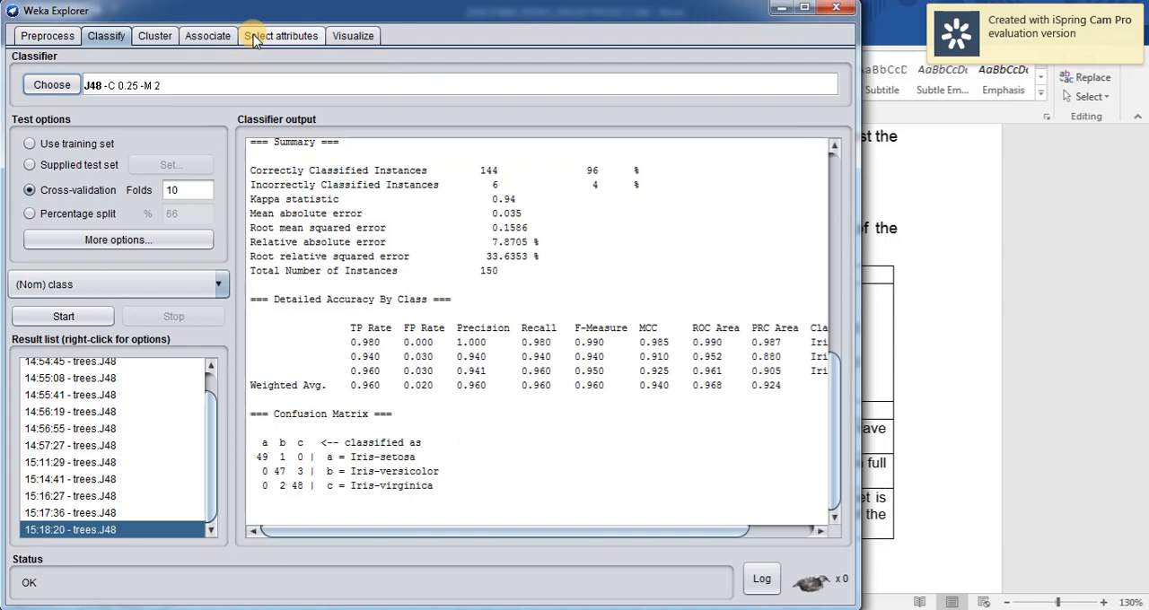
left_click(943, 213)
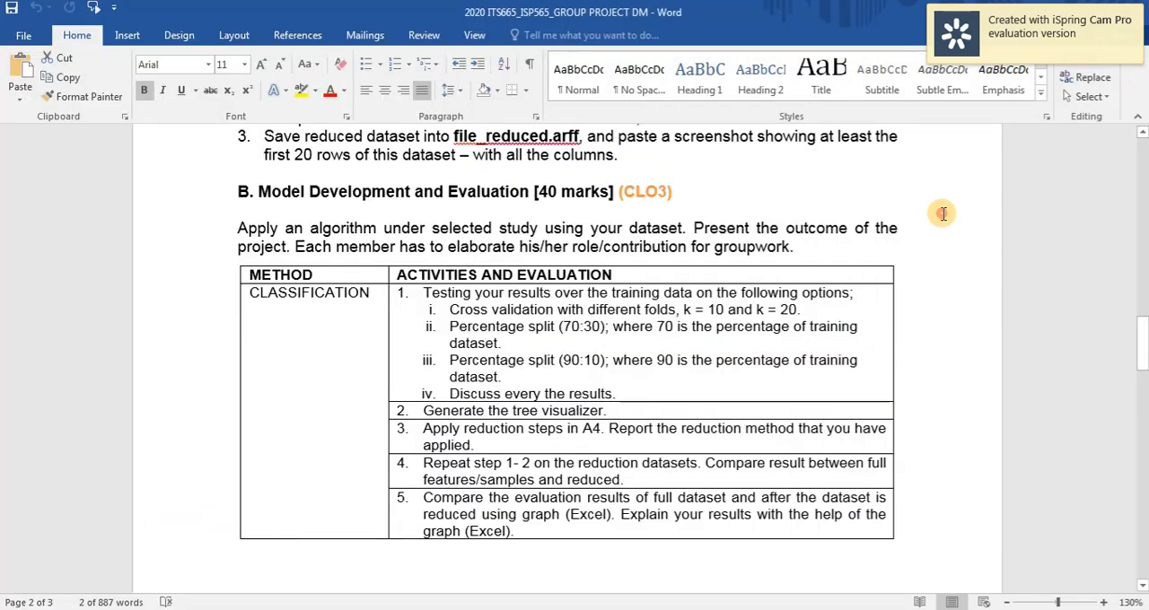